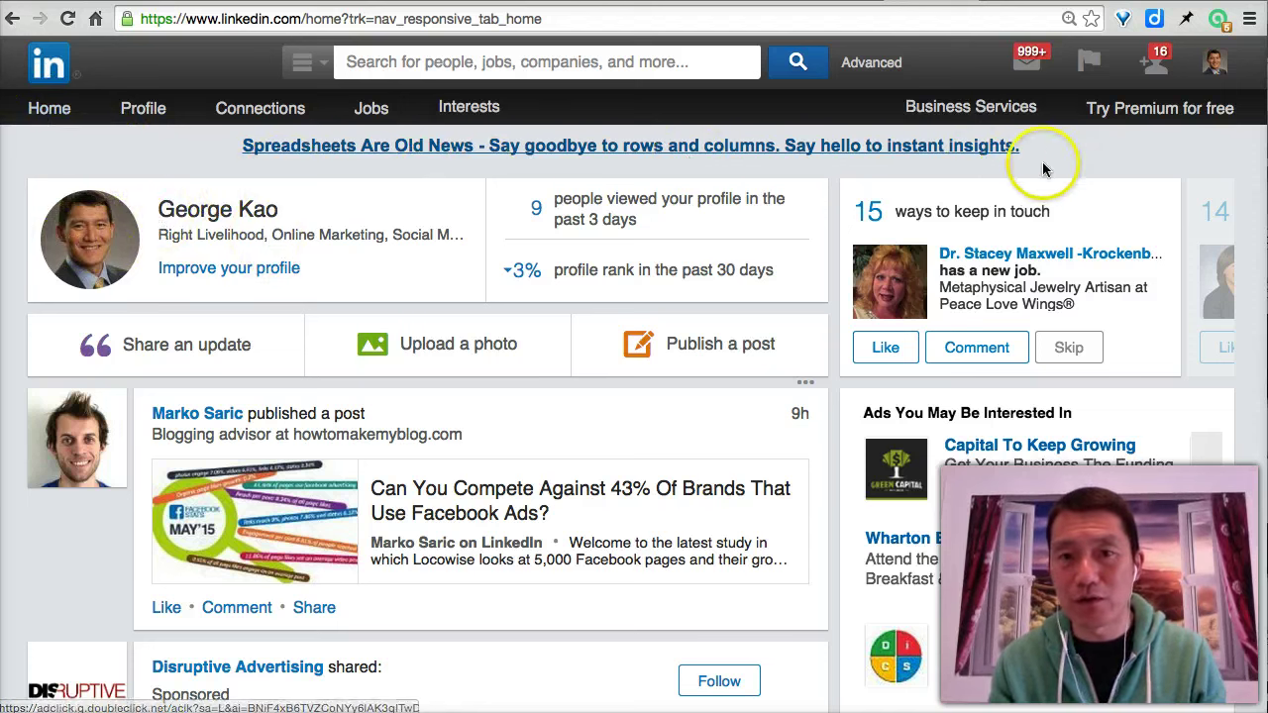
Open the notifications dropdown from the flag icon in the top bar.
left_click(1089, 65)
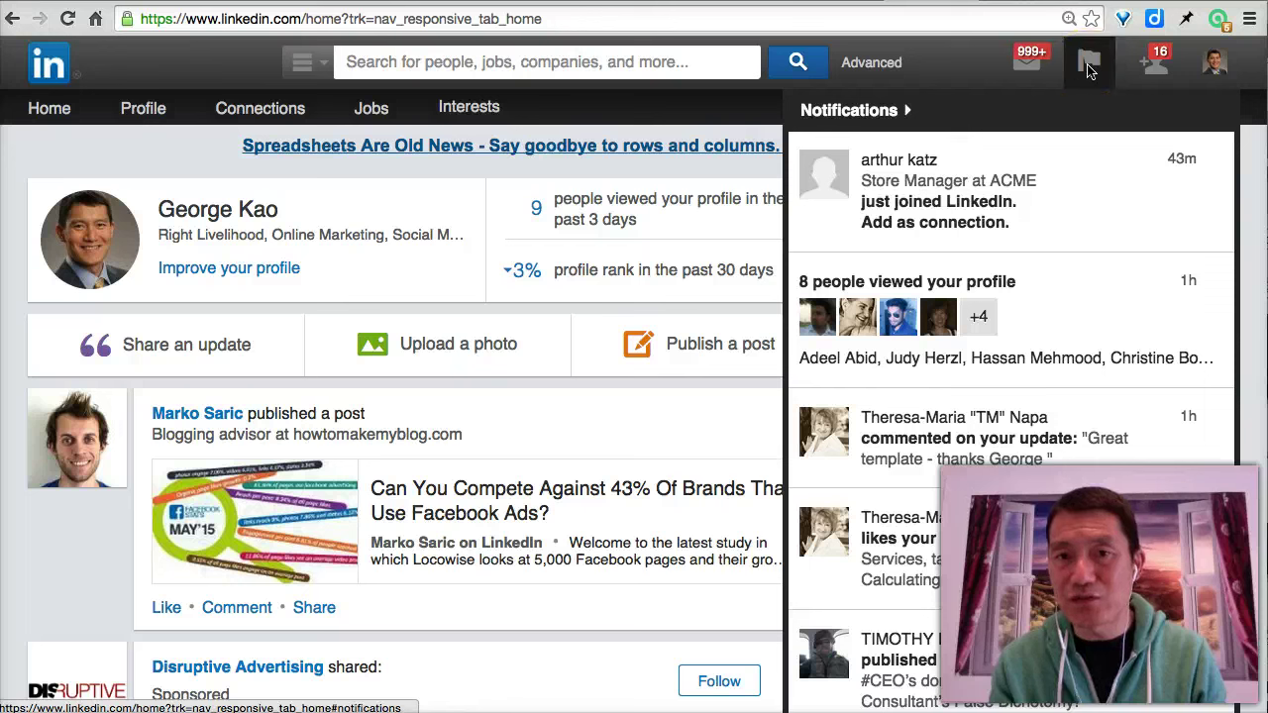
Open the Who's viewed your profile page via the '8 people viewed your profile' notification.
left_click(1105, 52)
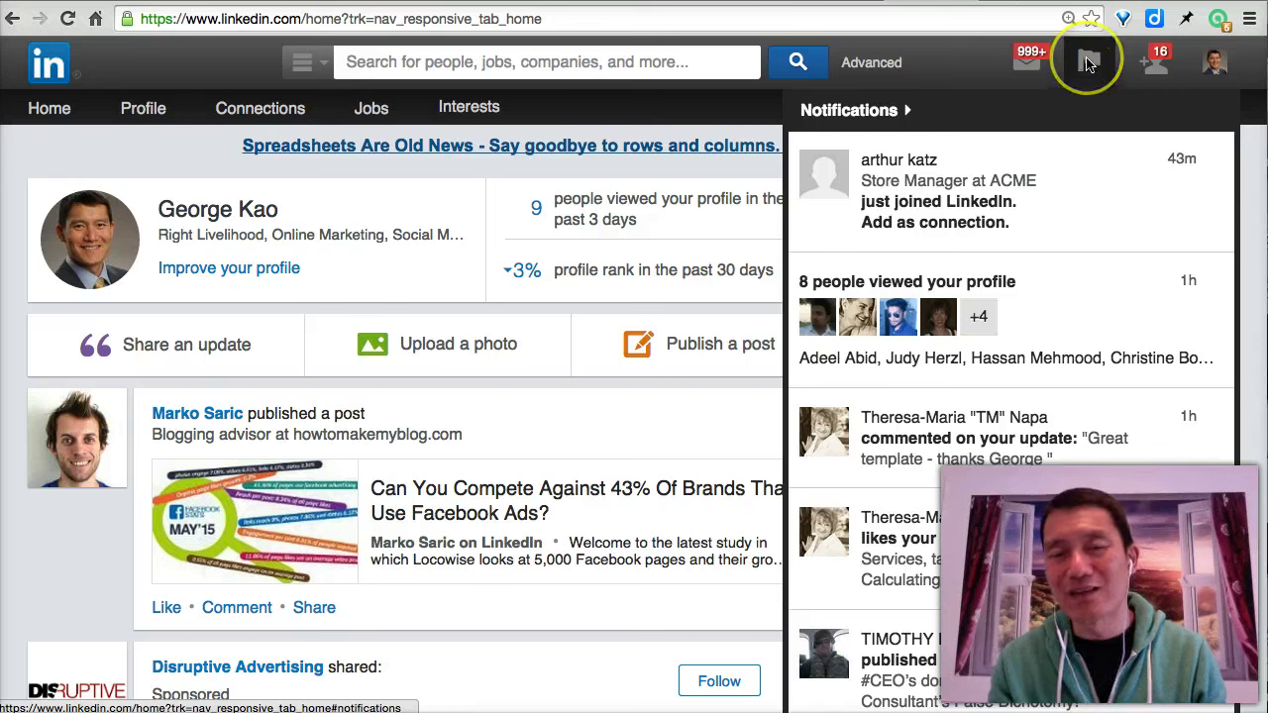
left_click(1090, 65)
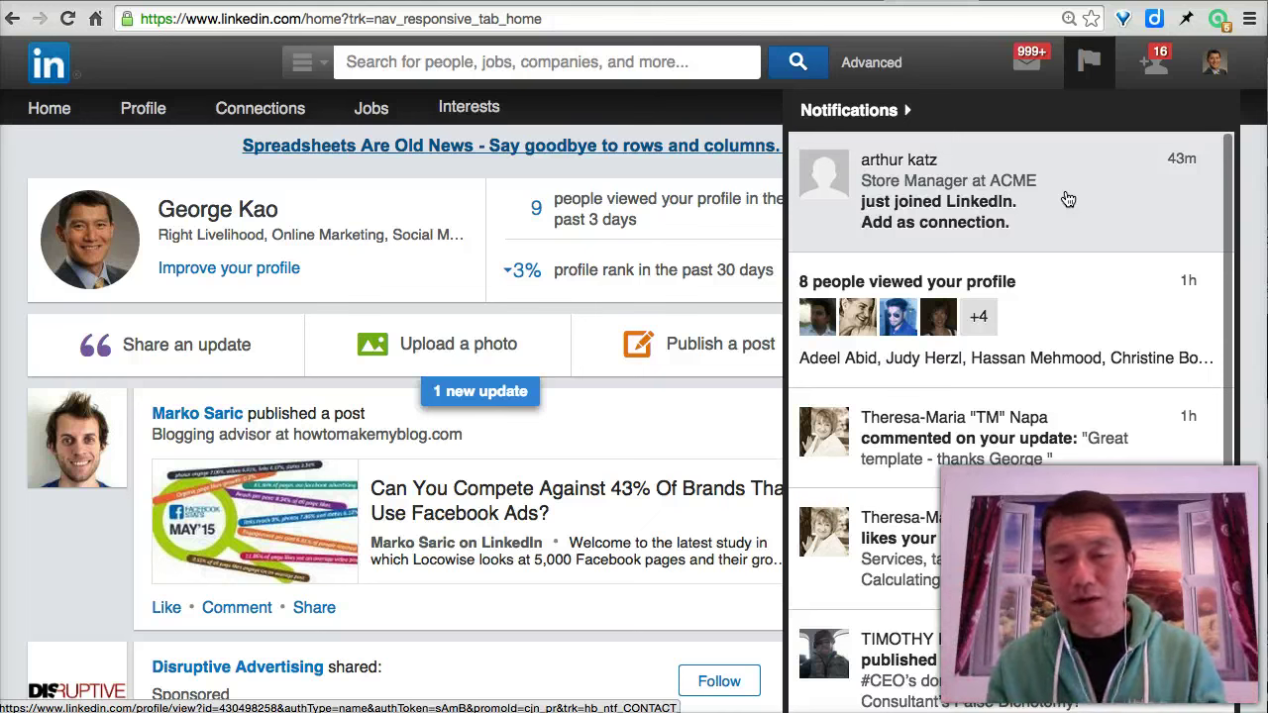
left_click(1037, 243)
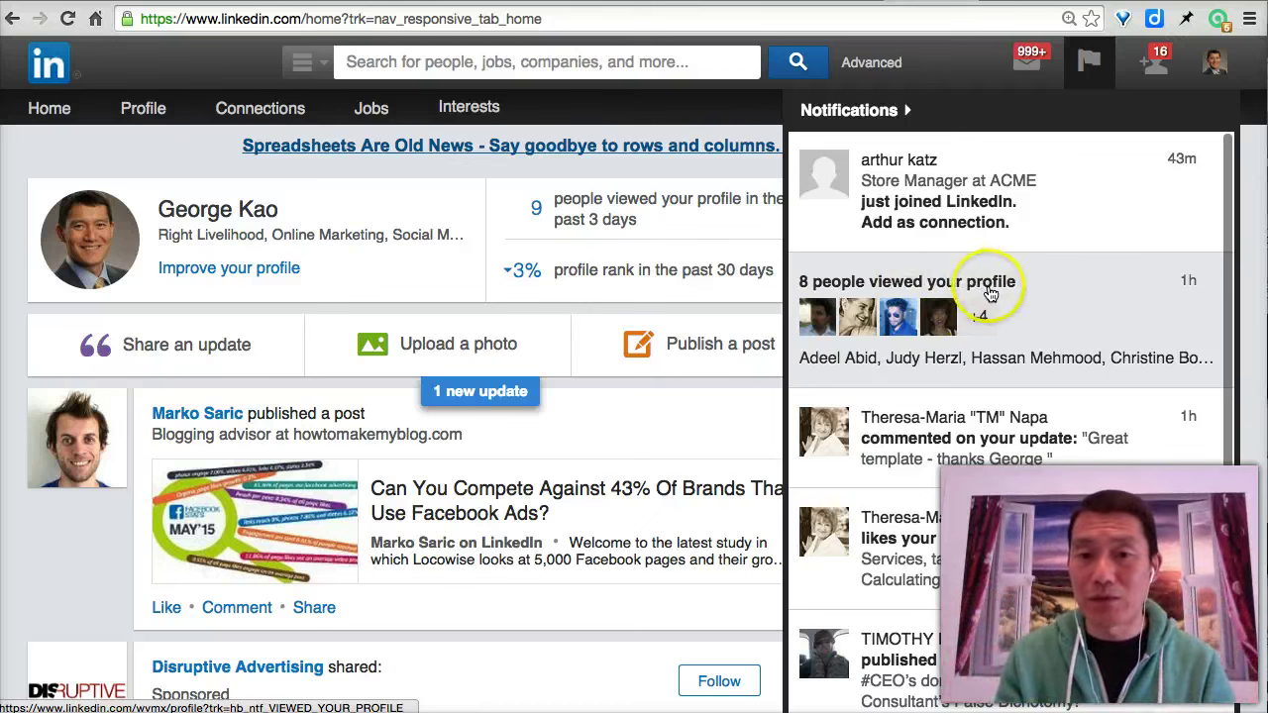
left_click(1025, 297)
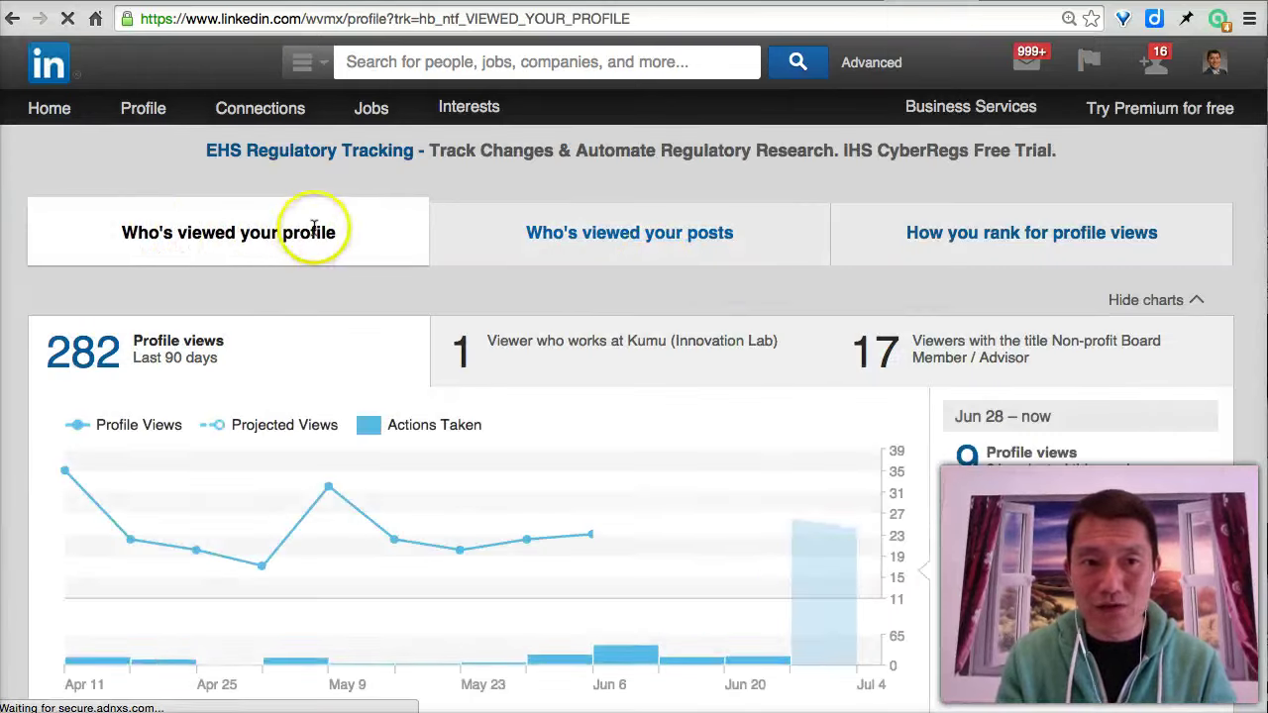
scroll(400, 295, "down", 5)
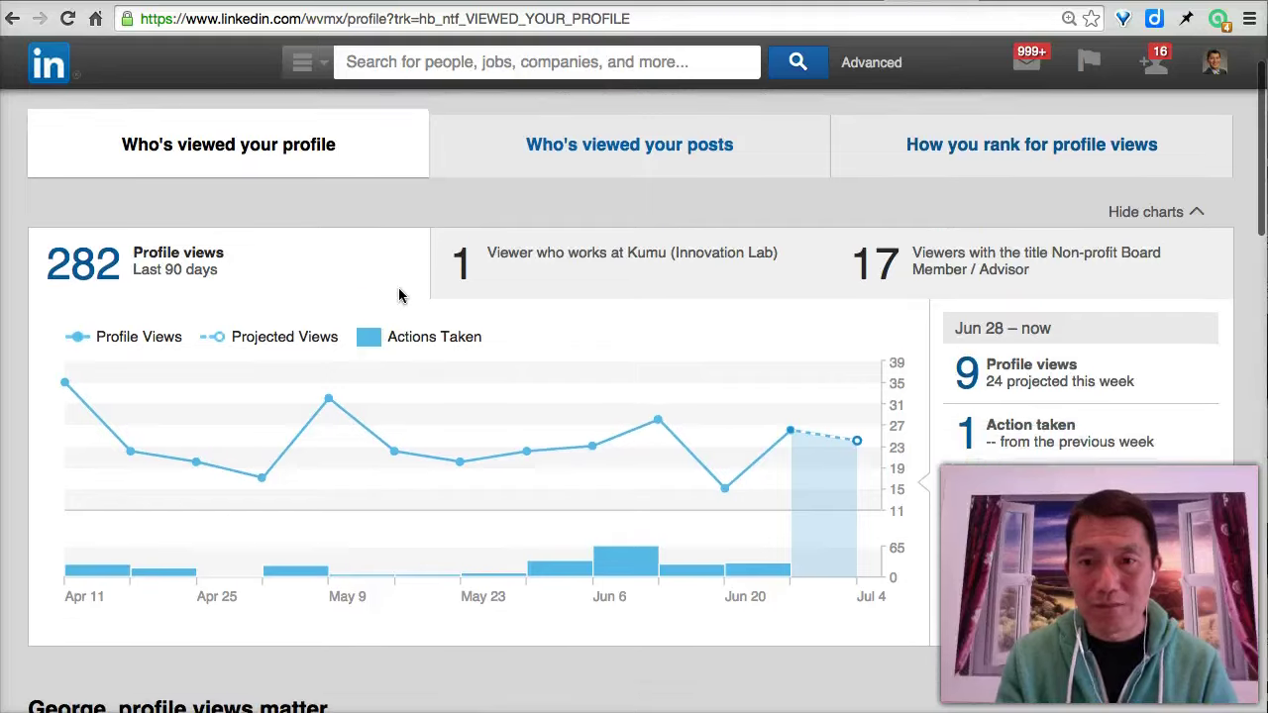
scroll(399, 294, "down", 6)
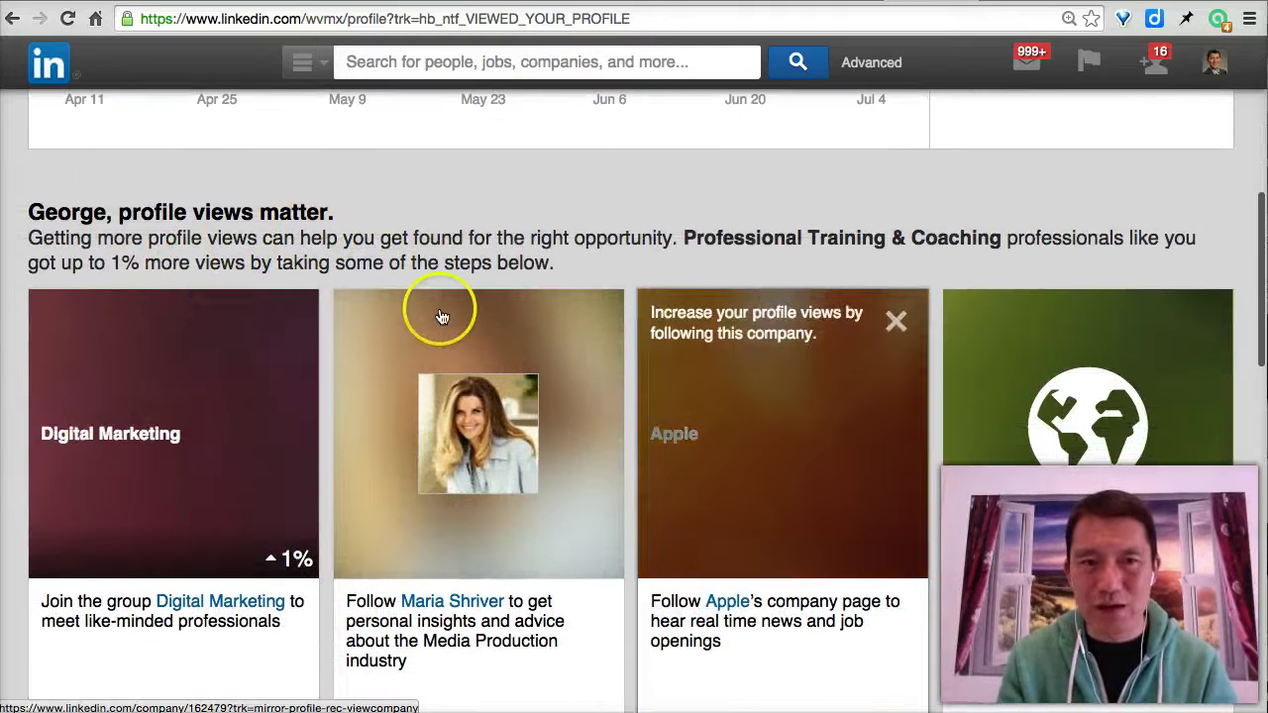
scroll(413, 255, "down", 1)
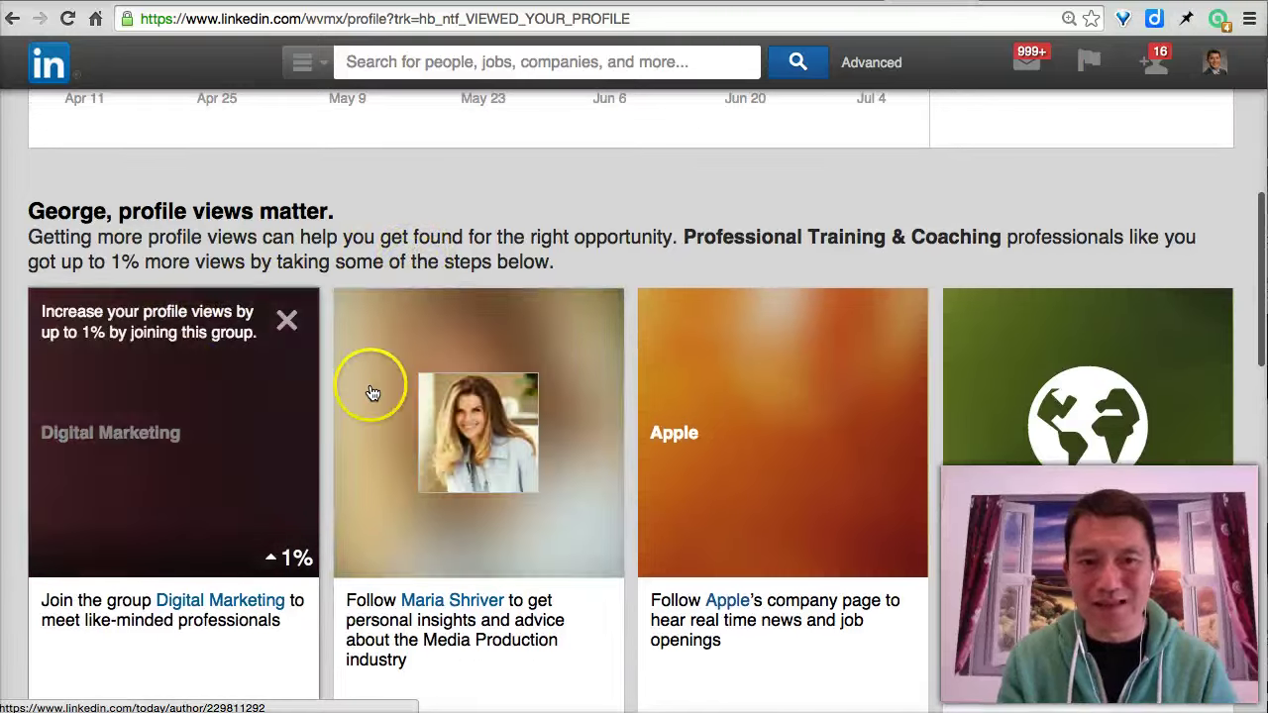
scroll(581, 426, "down", 2)
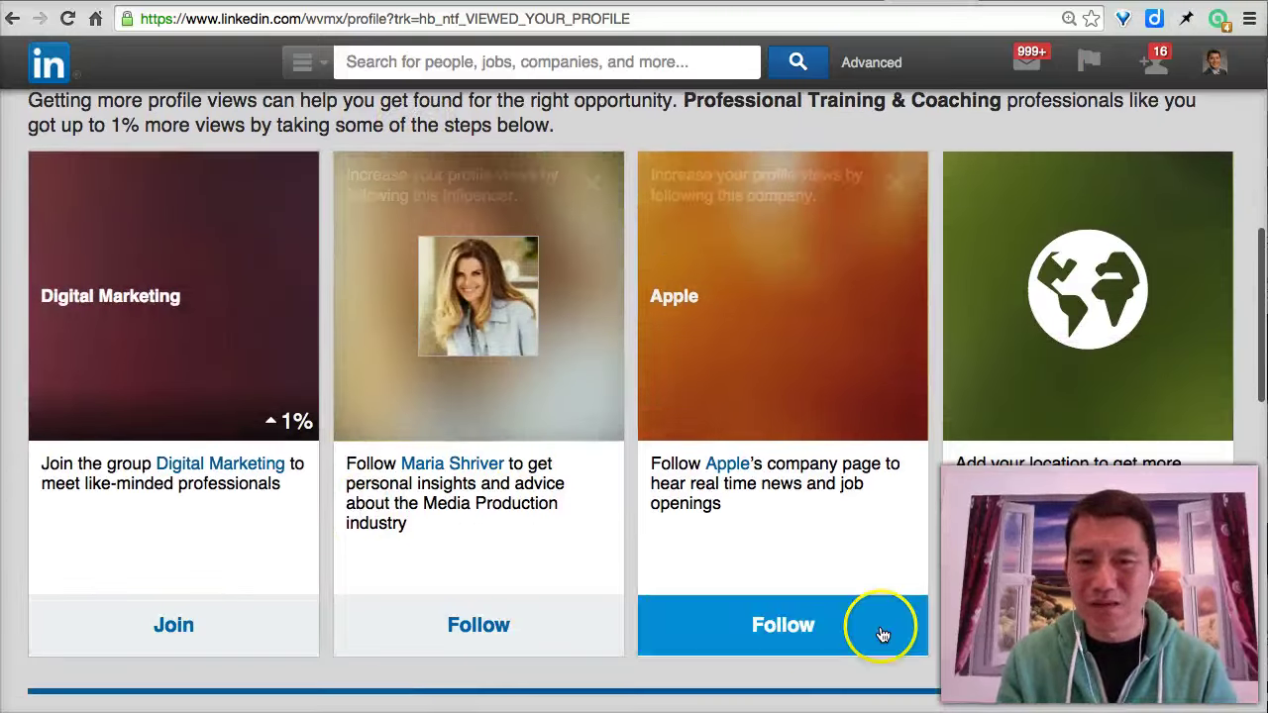
scroll(124, 281, "down", 1)
scroll(124, 281, "up", 3)
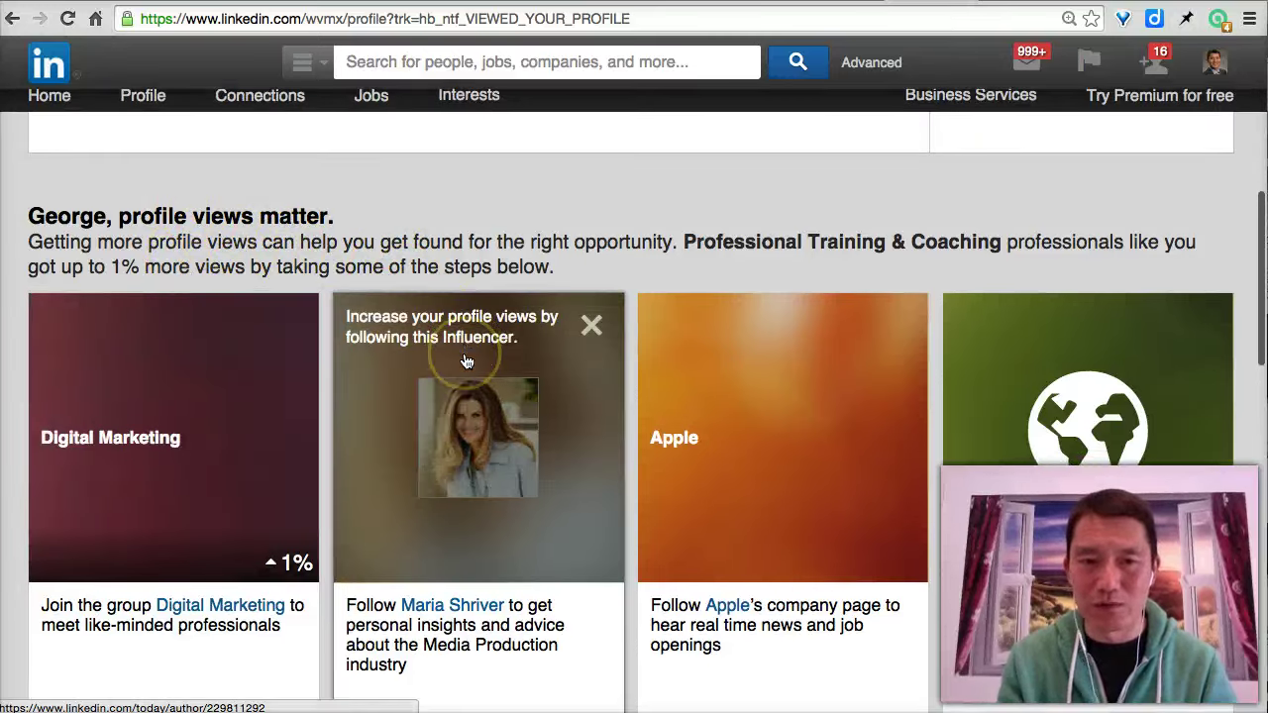
scroll(466, 361, "down", 8)
scroll(467, 361, "down", 3)
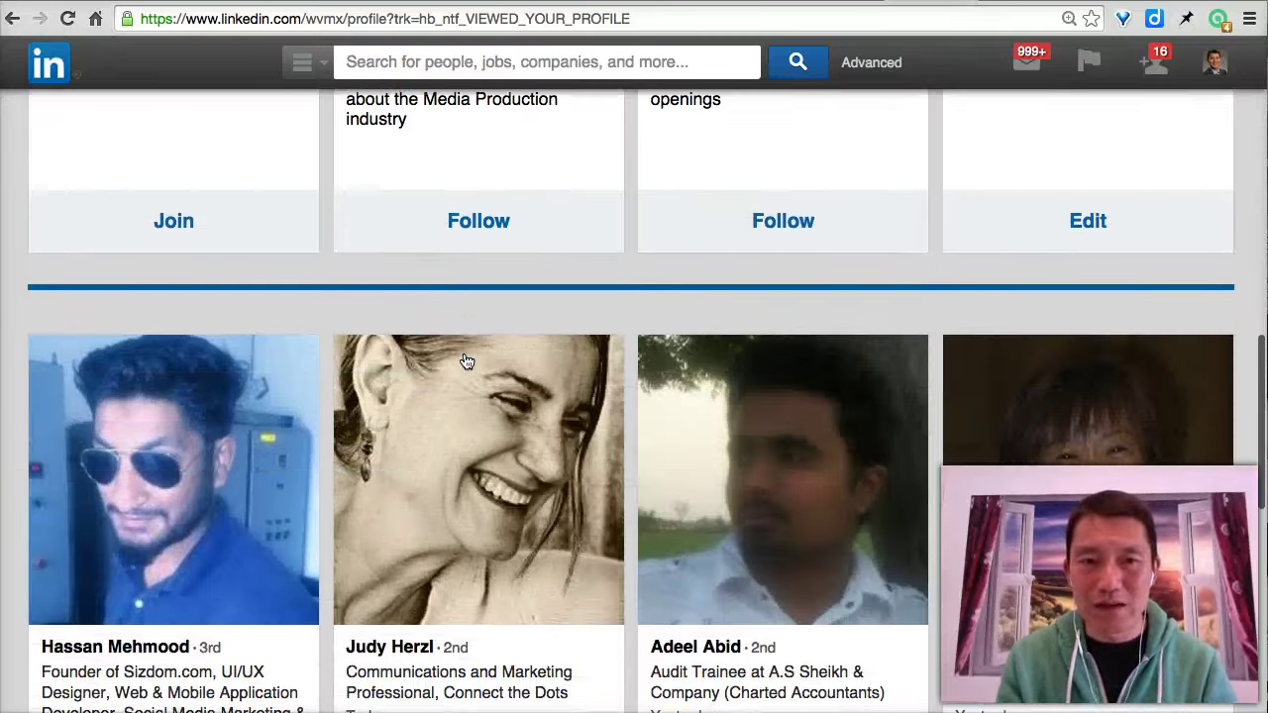
left_click(274, 233)
scroll(355, 284, "down", 3)
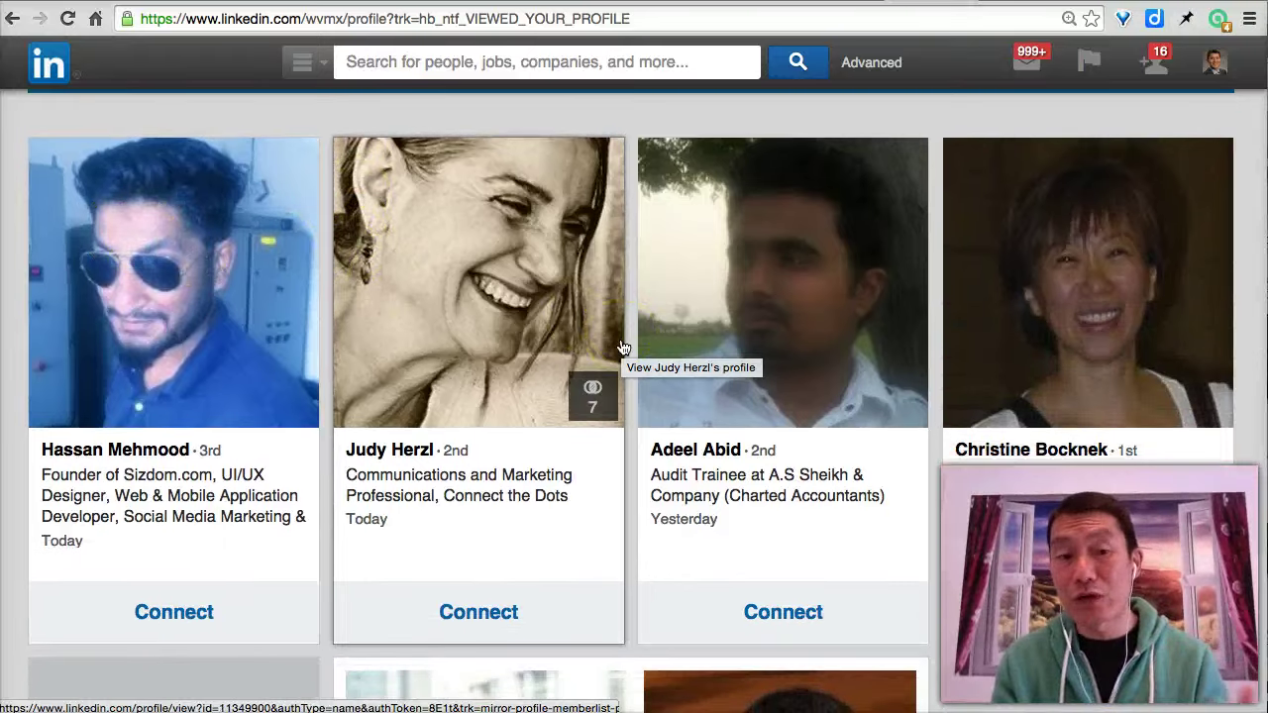
scroll(623, 347, "down", 8)
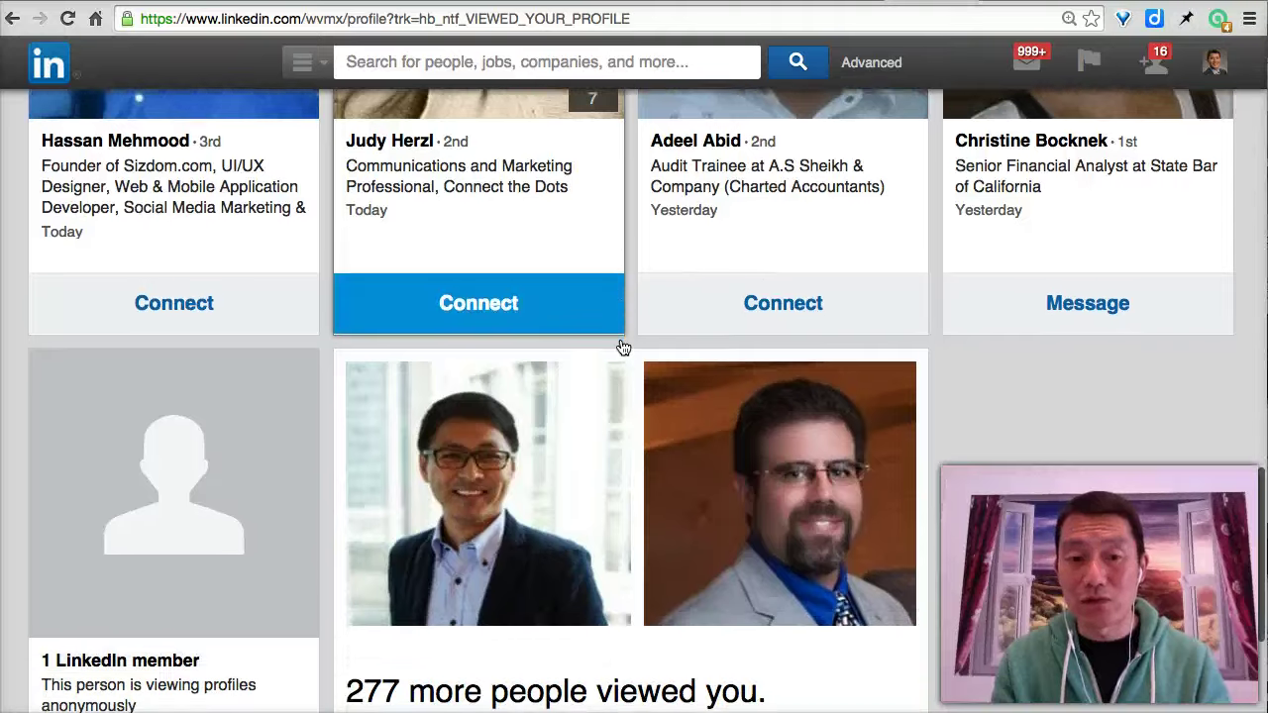
scroll(623, 347, "up", 6)
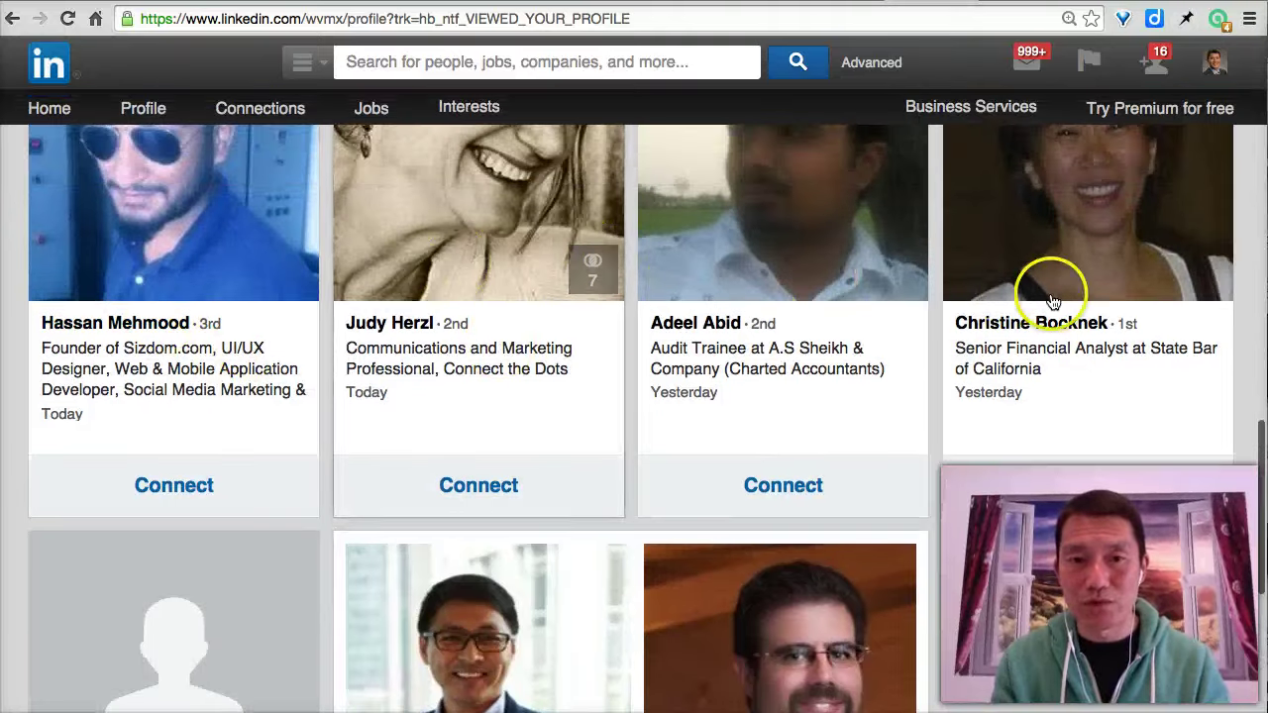
scroll(1041, 307, "down", 4)
scroll(1032, 327, "down", 4)
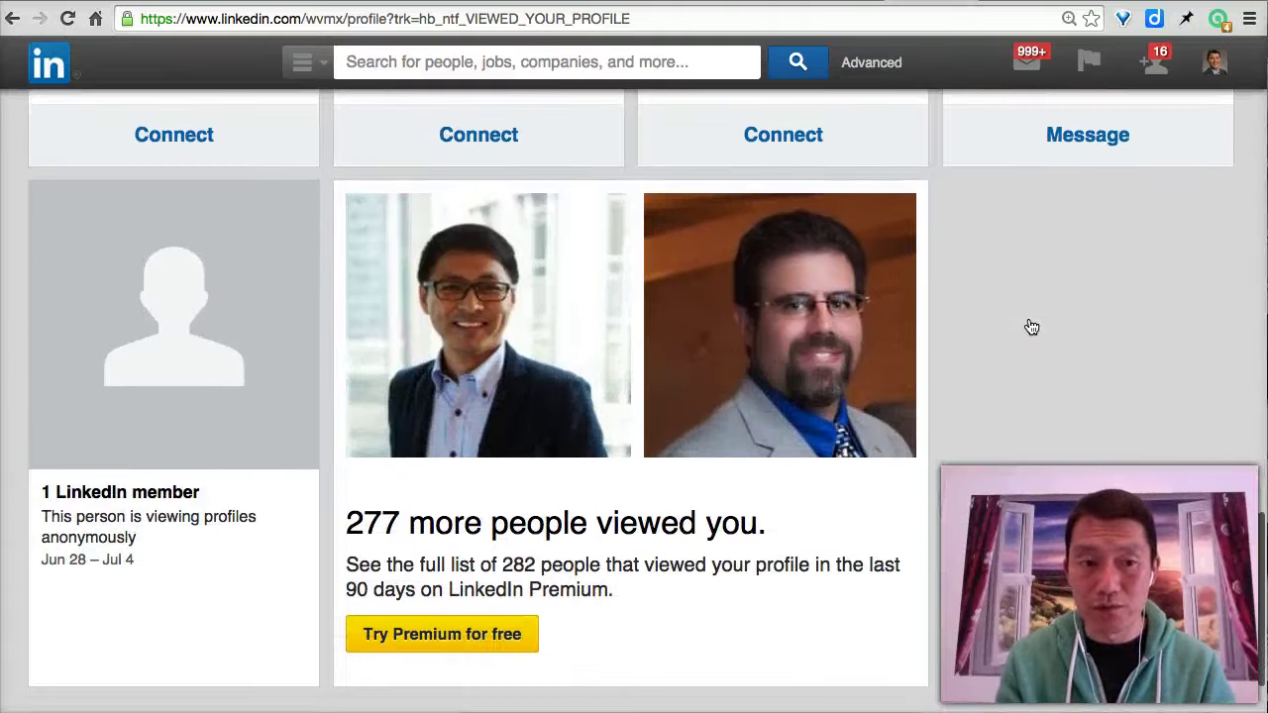
scroll(1032, 327, "up", 7)
scroll(1032, 327, "down", 3)
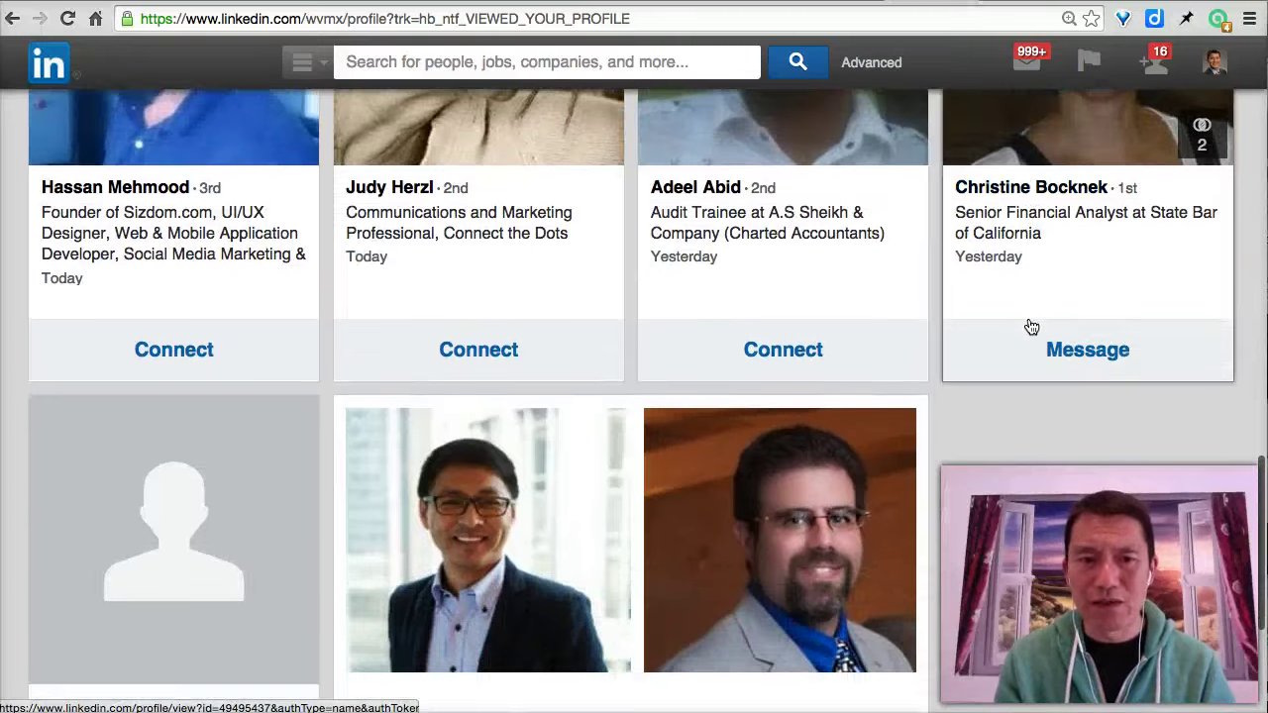
scroll(220, 475, "down", 4)
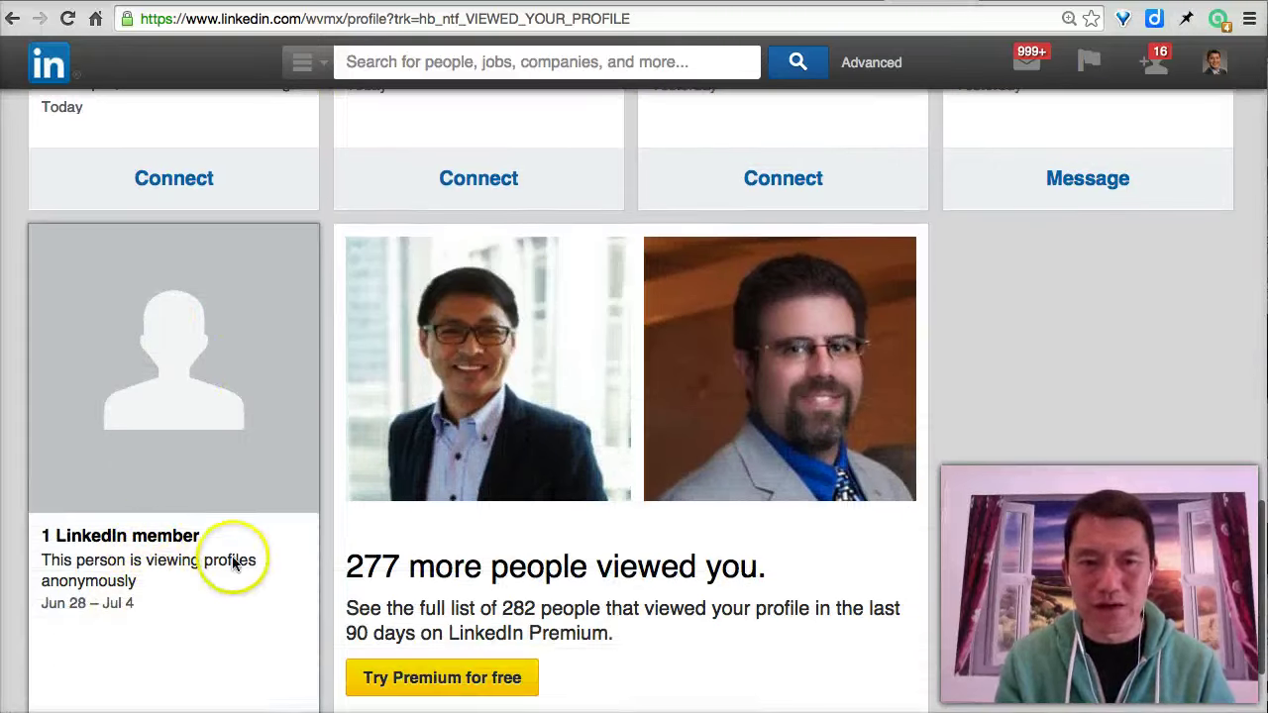
scroll(750, 457, "up", 2)
scroll(750, 457, "up", 7)
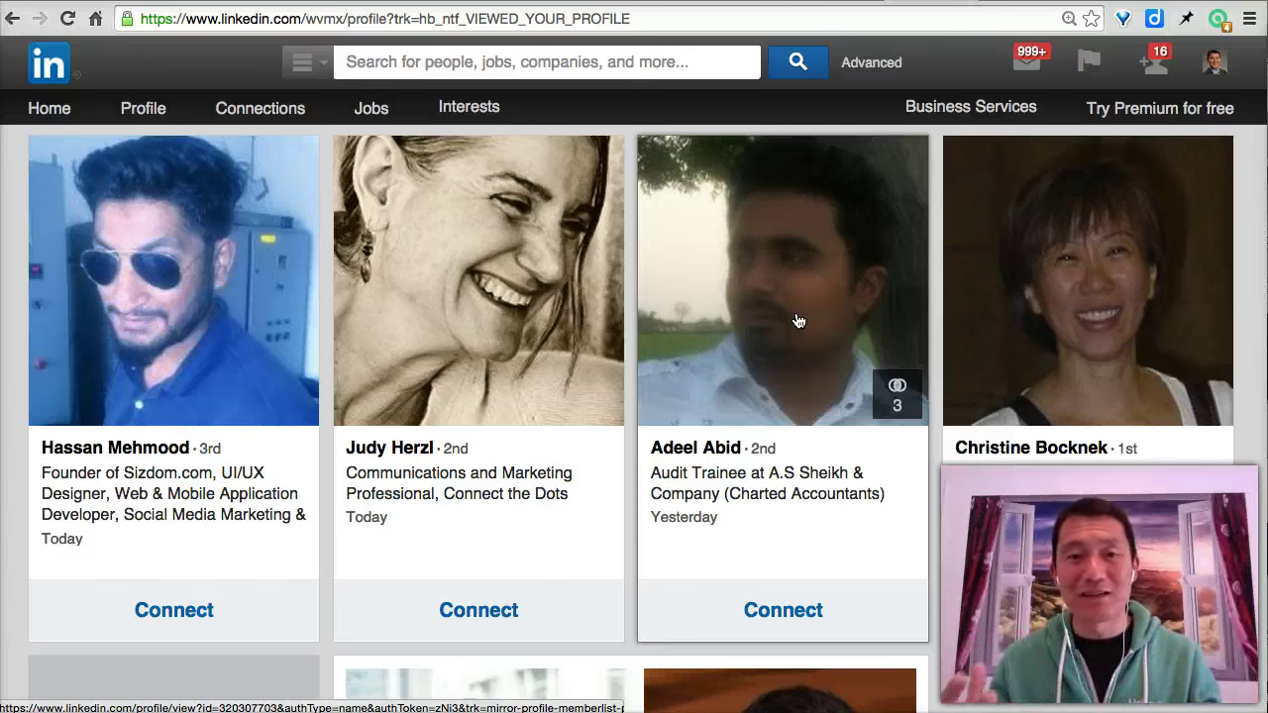
scroll(799, 321, "up", 3)
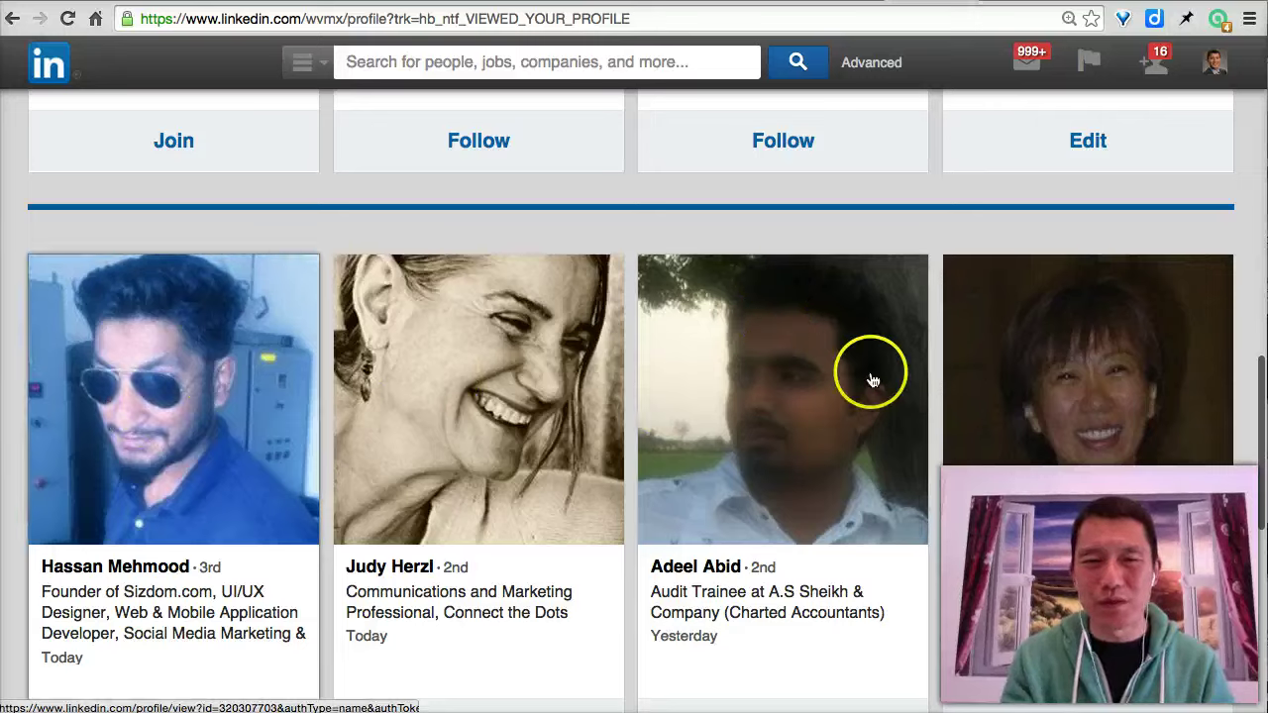
scroll(969, 364, "down", 2)
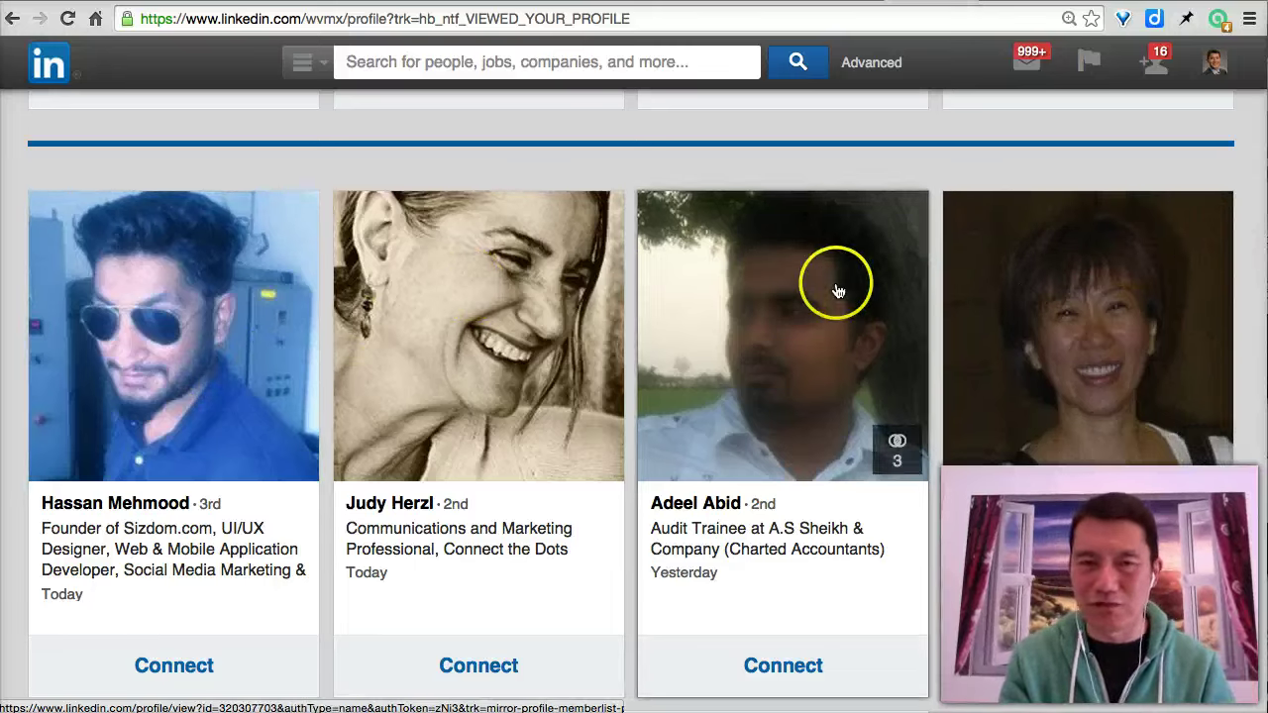
scroll(594, 287, "down", 1)
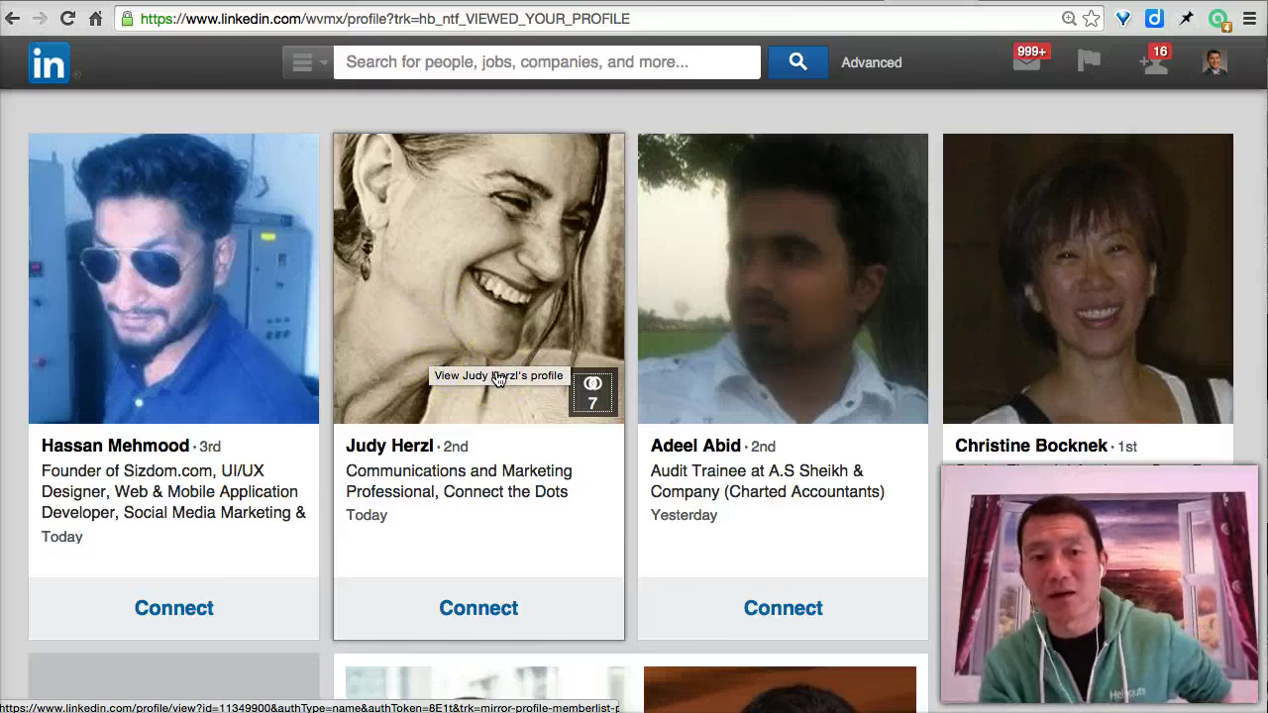
List the second viewer's 7 shared connections, then look through their full profile.
left_click(593, 391)
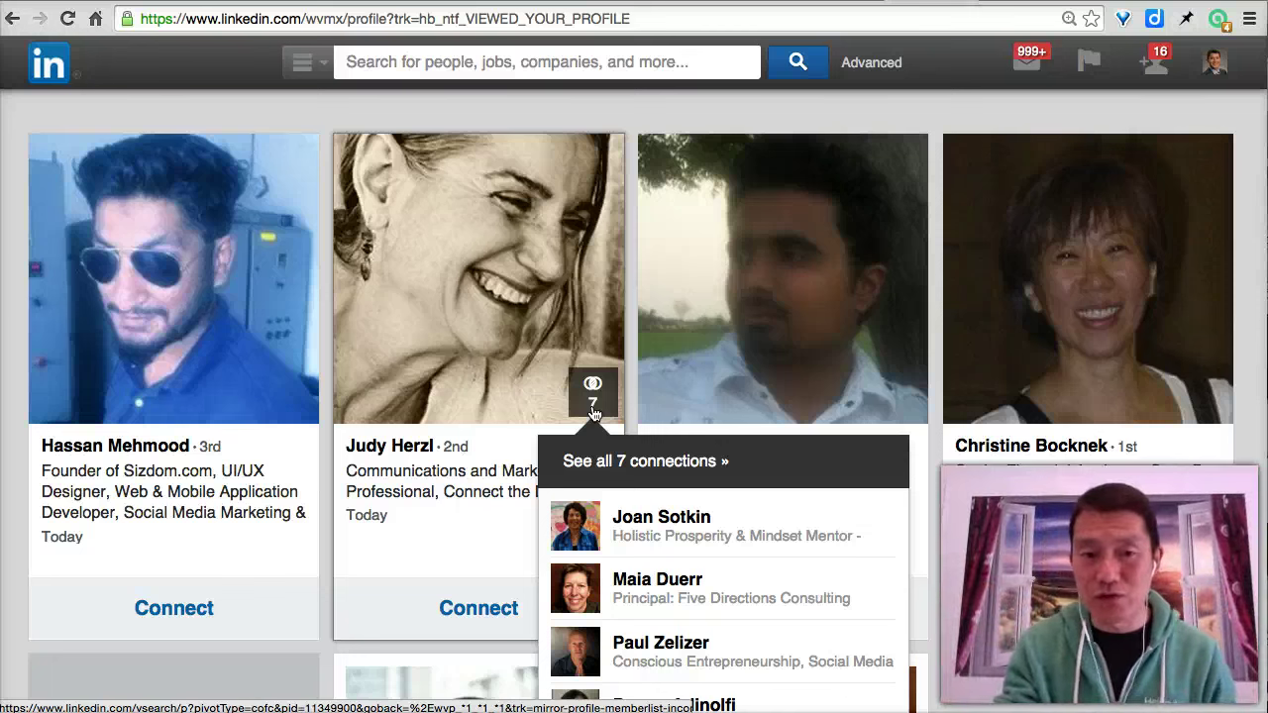
scroll(648, 530, "down", 3)
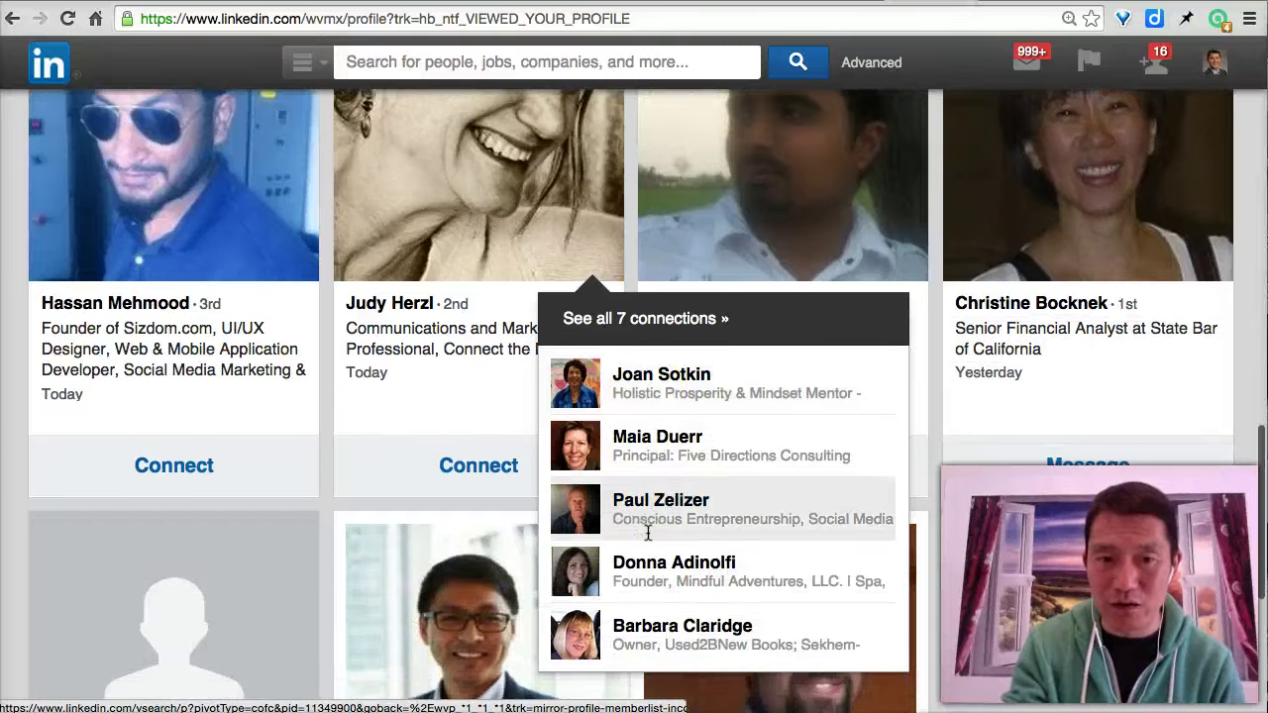
scroll(649, 534, "up", 2)
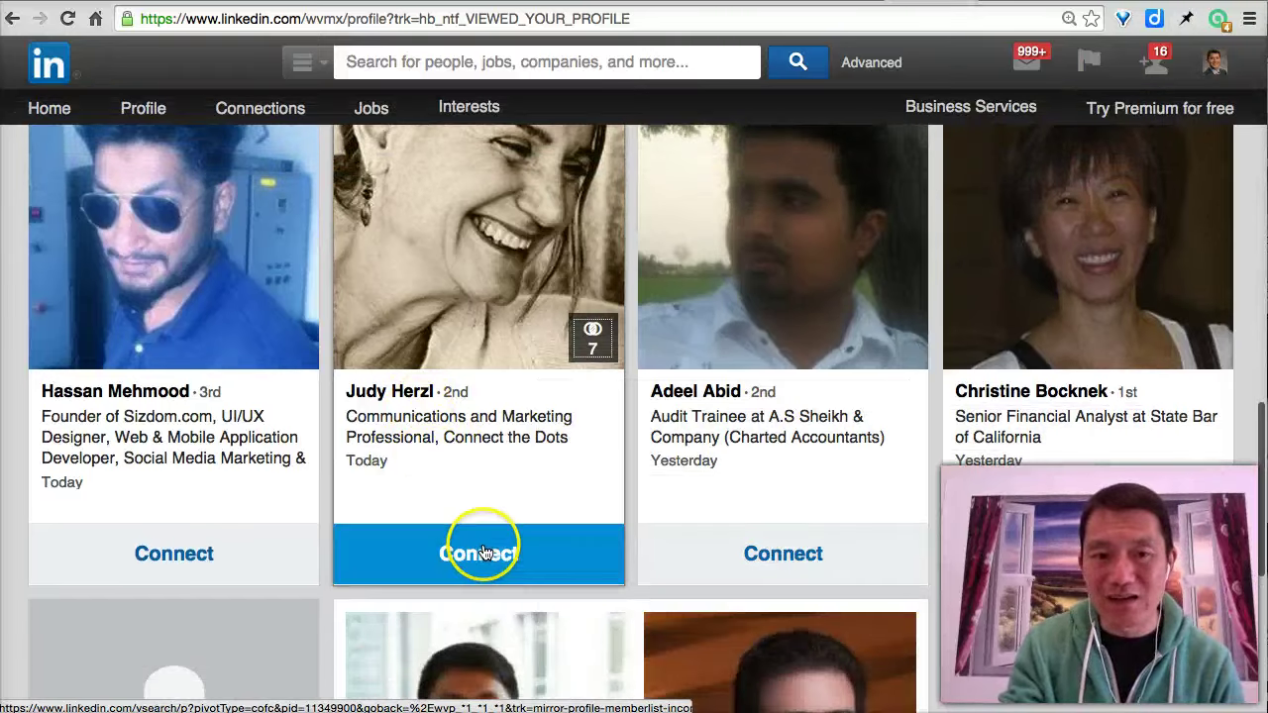
left_click(391, 393)
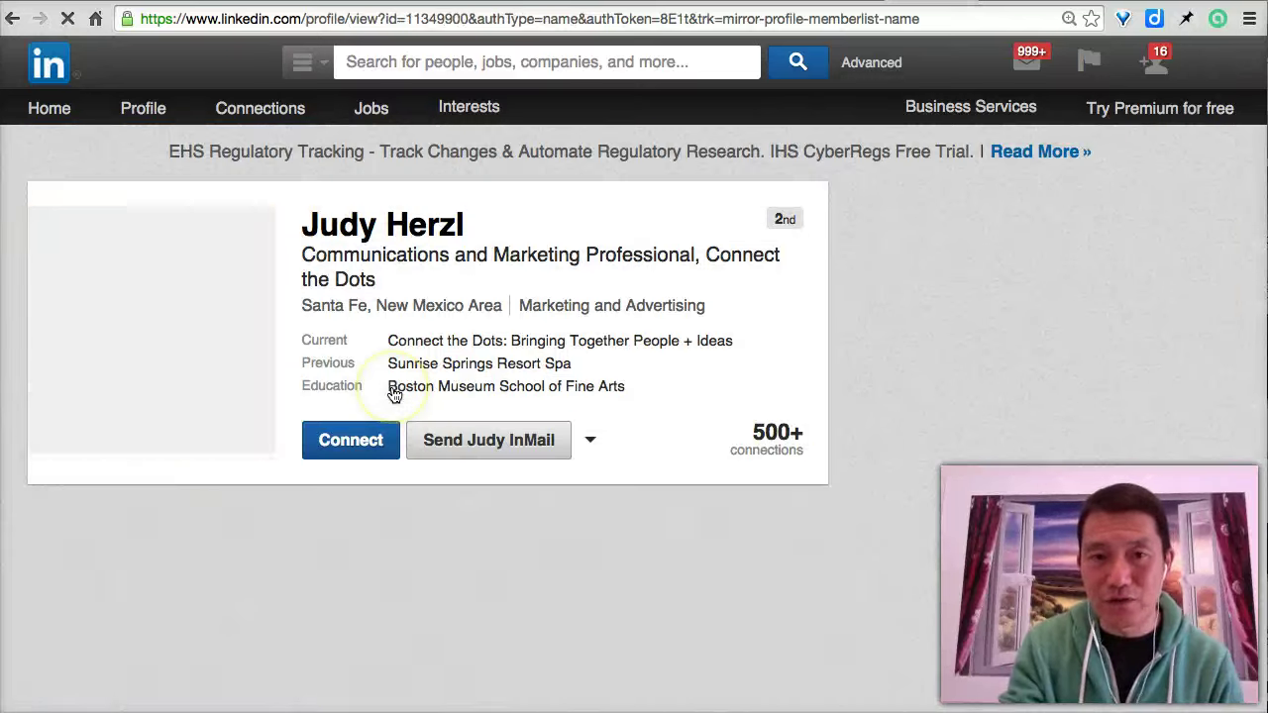
scroll(771, 346, "down", 1)
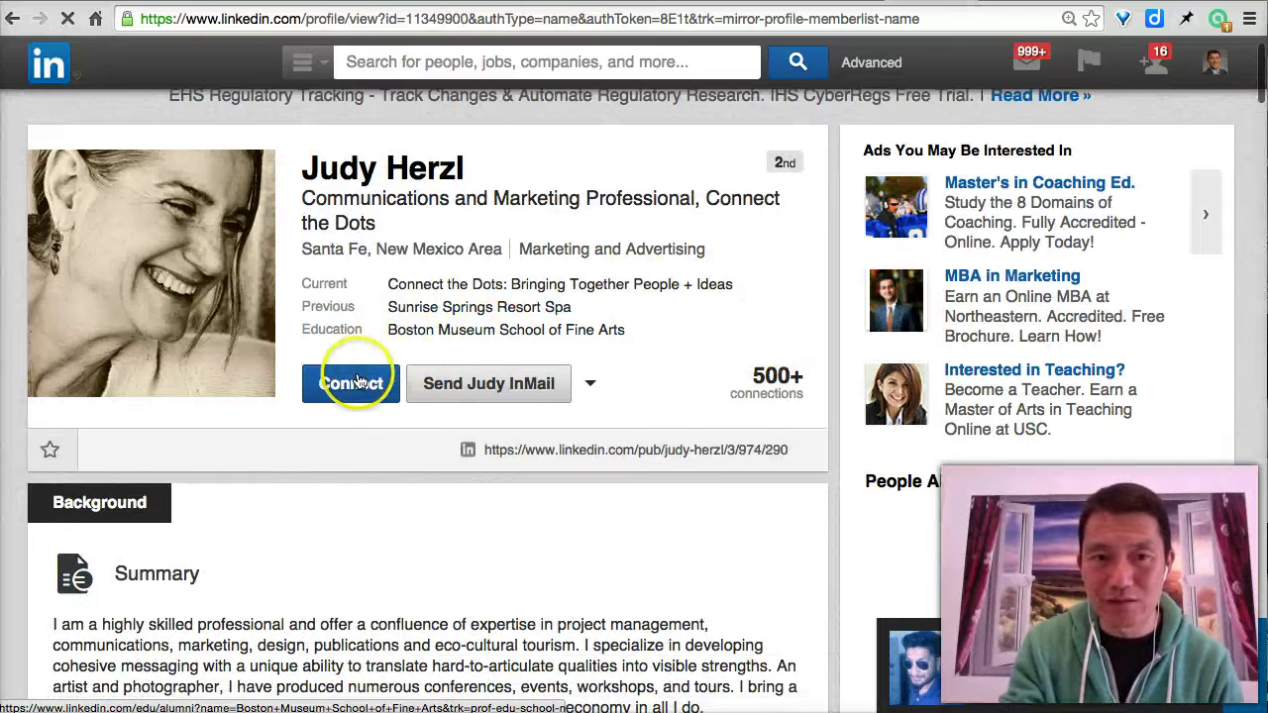
scroll(733, 281, "down", 6)
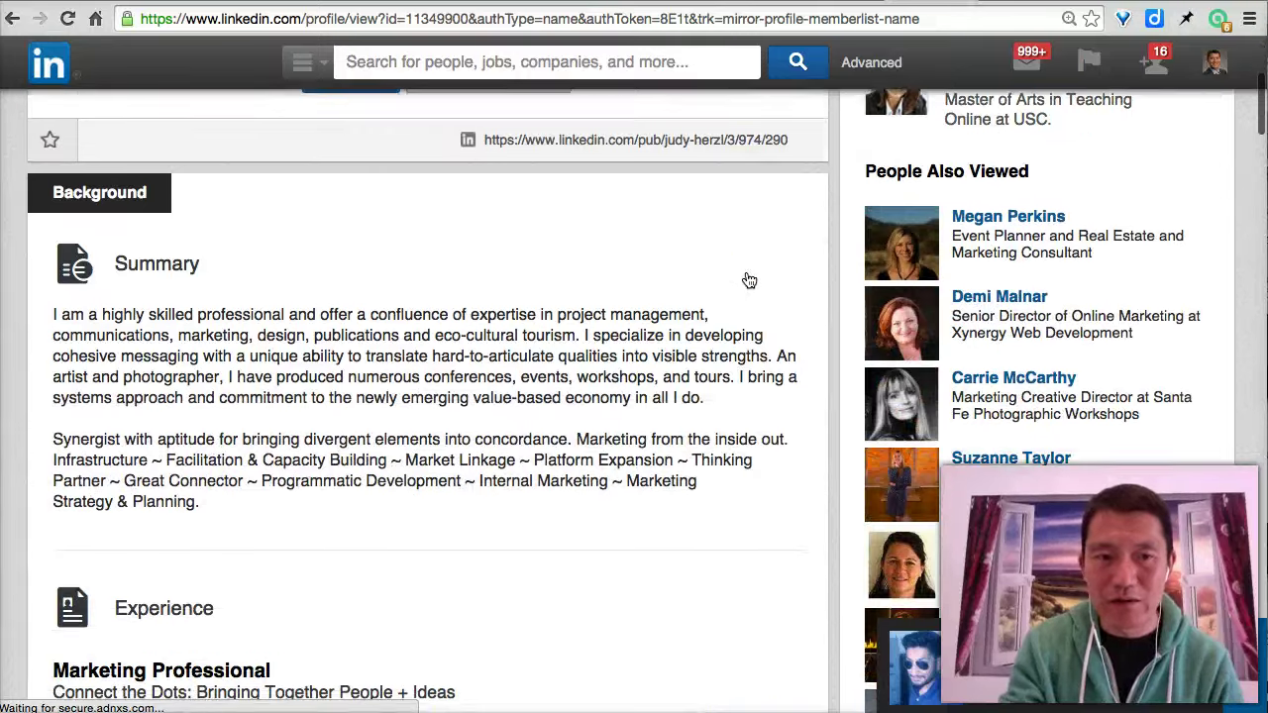
scroll(749, 280, "up", 5)
scroll(749, 280, "up", 2)
Start an invitation to this viewer, trying We've done business together before settling on Friend.
left_click(364, 440)
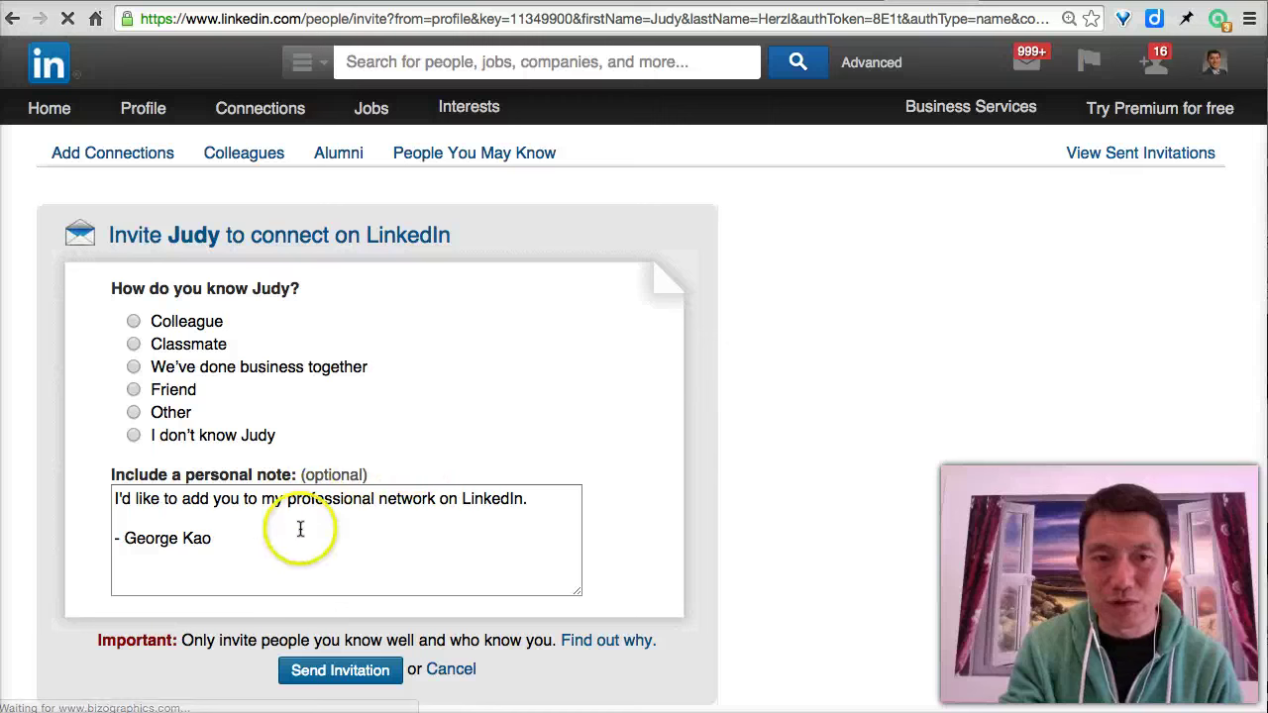
left_click(252, 511)
left_click(159, 389)
left_click(181, 369)
left_click(136, 431)
Reopen the notifications list over the invitation form and scroll through it.
left_click(1071, 82)
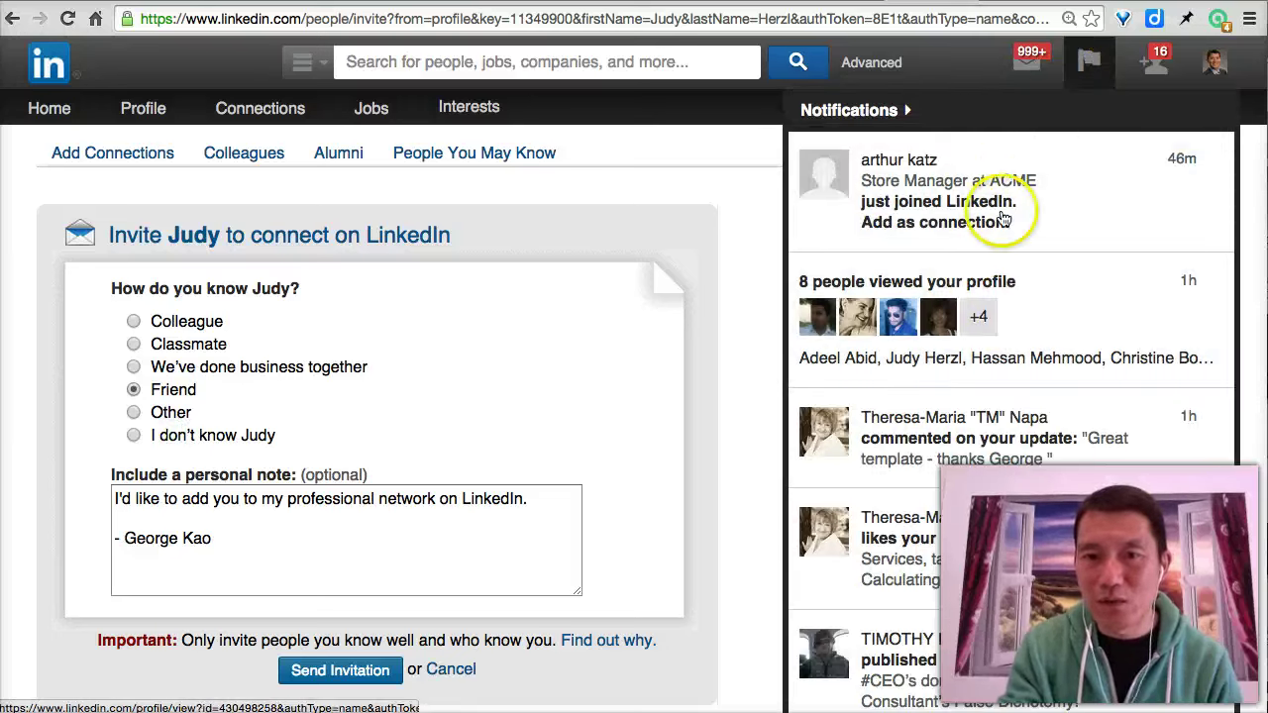
scroll(988, 320, "down", 5)
scroll(986, 319, "up", 6)
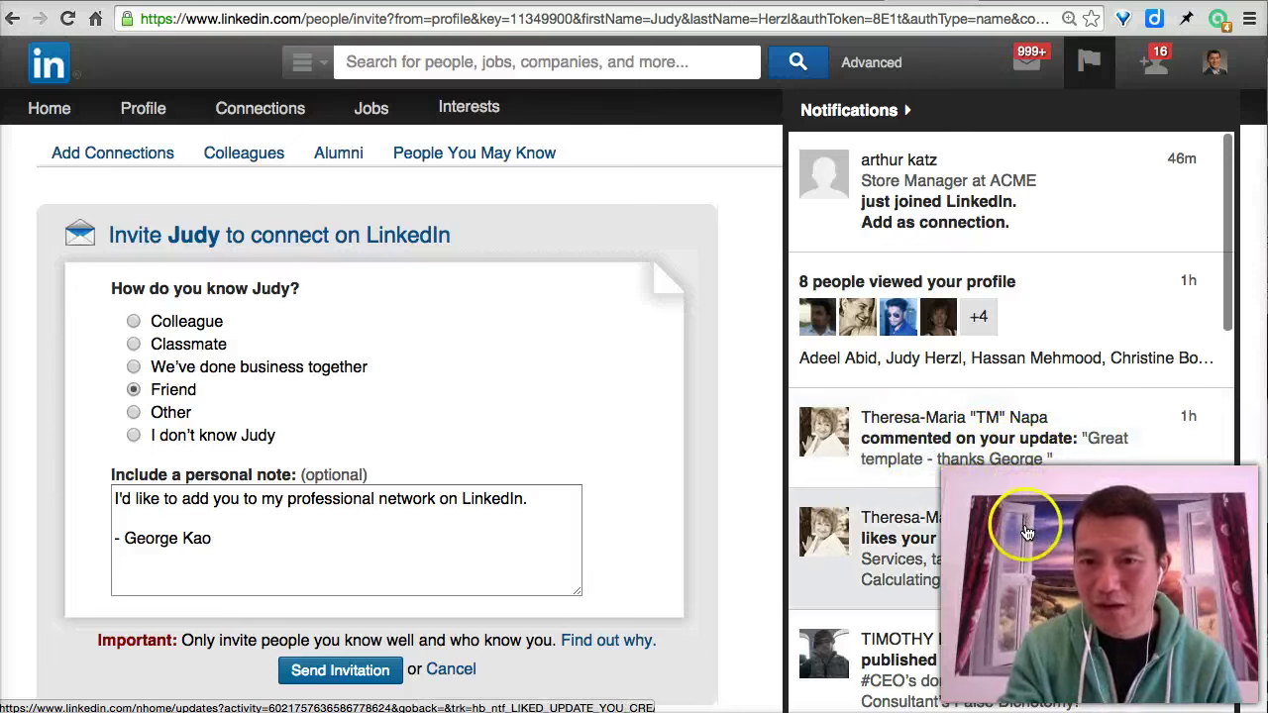
scroll(1028, 537, "down", 3)
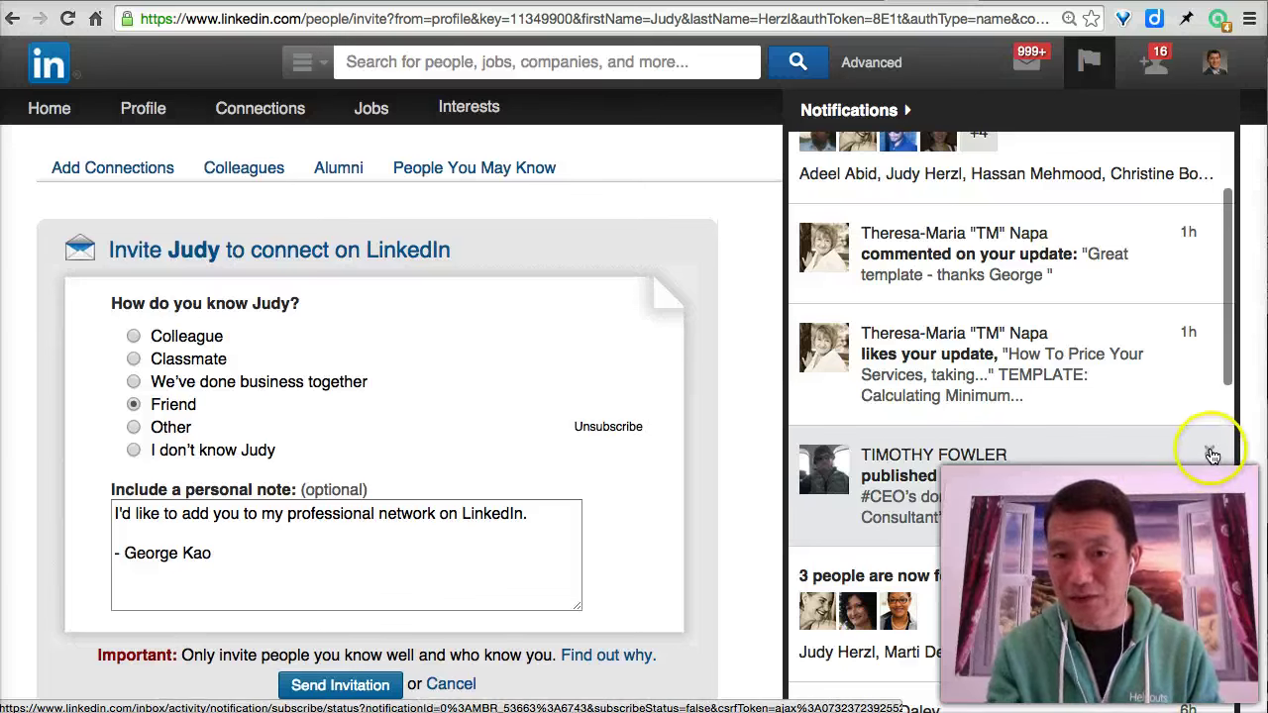
Unsubscribe from one author's article-update notifications.
left_click(1209, 455)
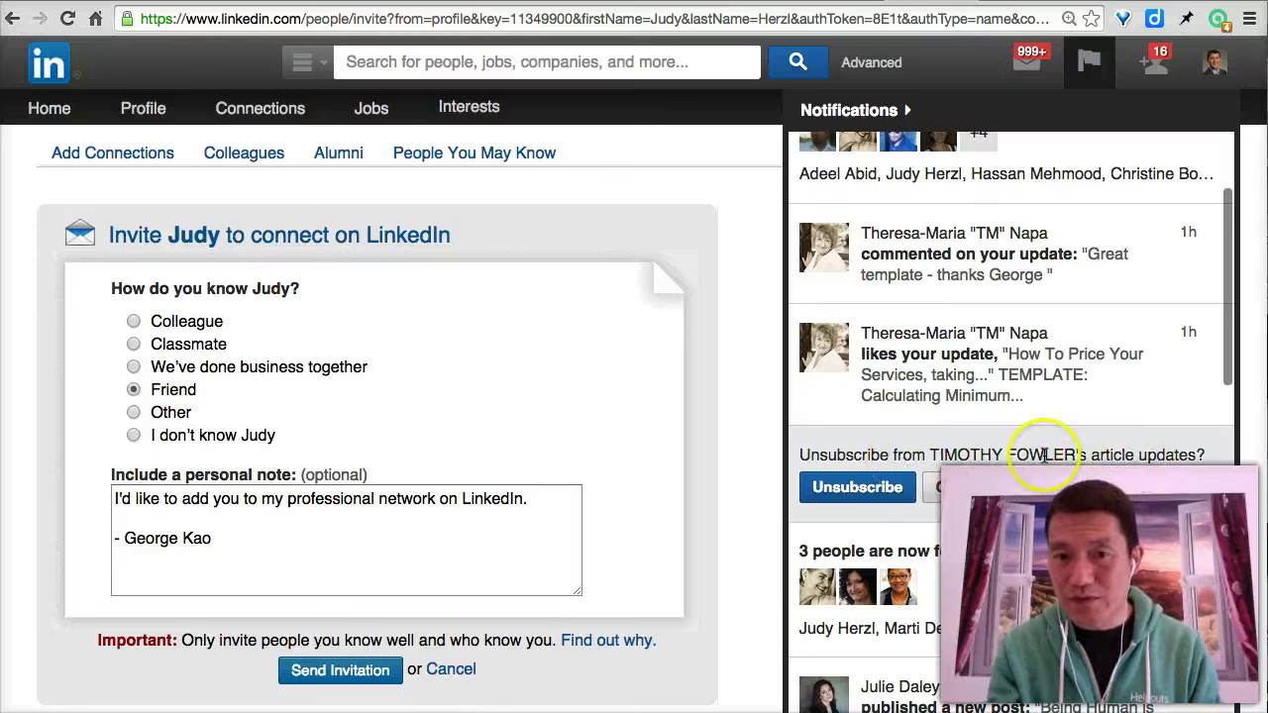
left_click(857, 488)
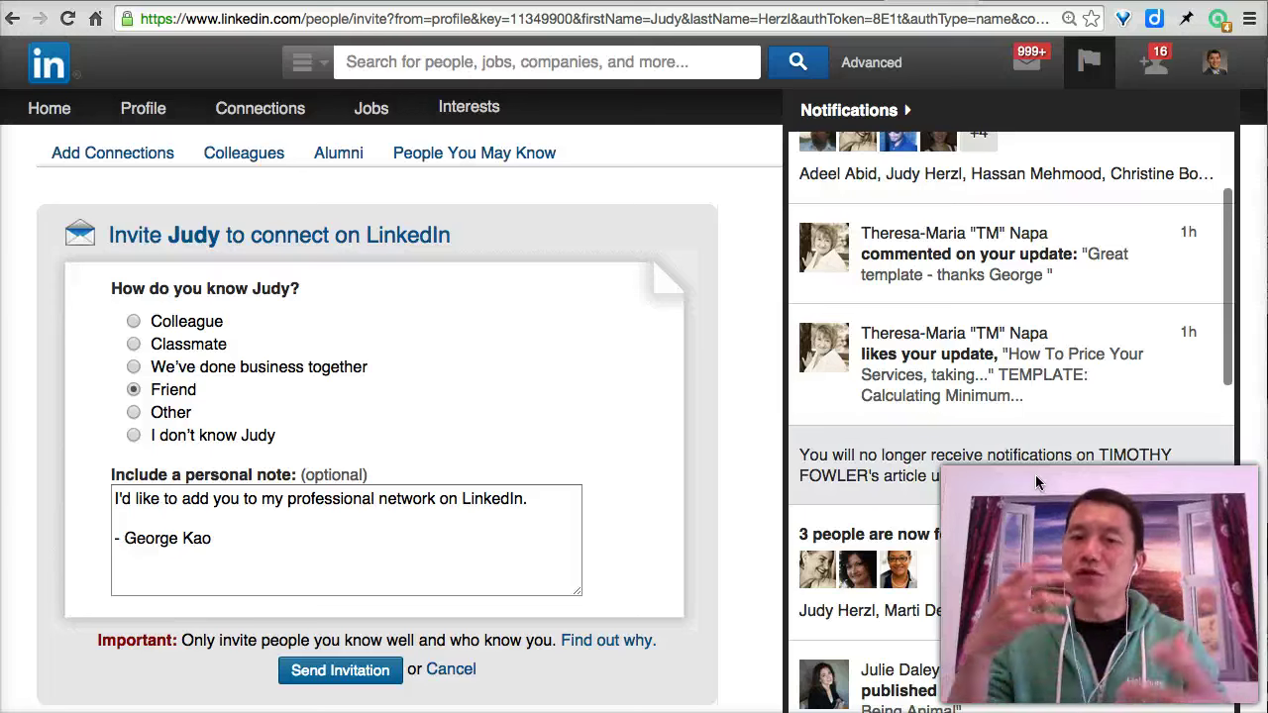
scroll(1035, 474, "down", 3)
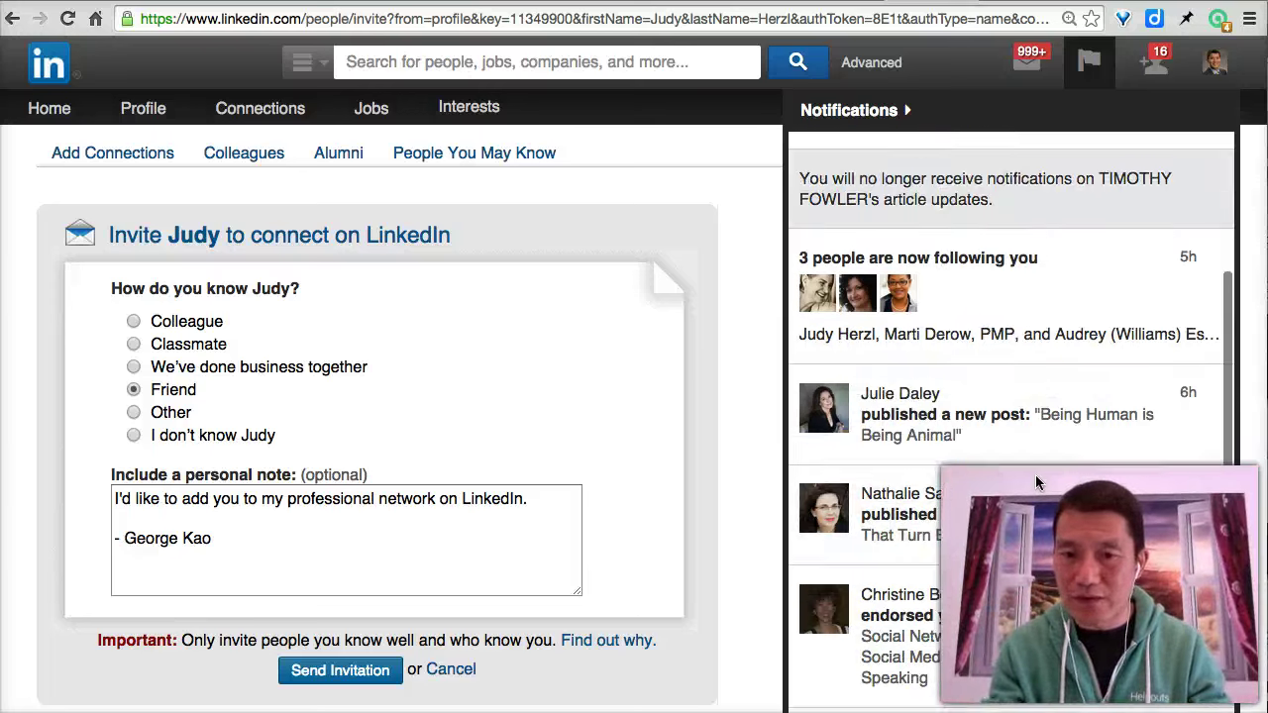
Open follower stats from the new-followers notice and review the 6,295 followers' seniority, industry and region charts.
left_click(954, 233)
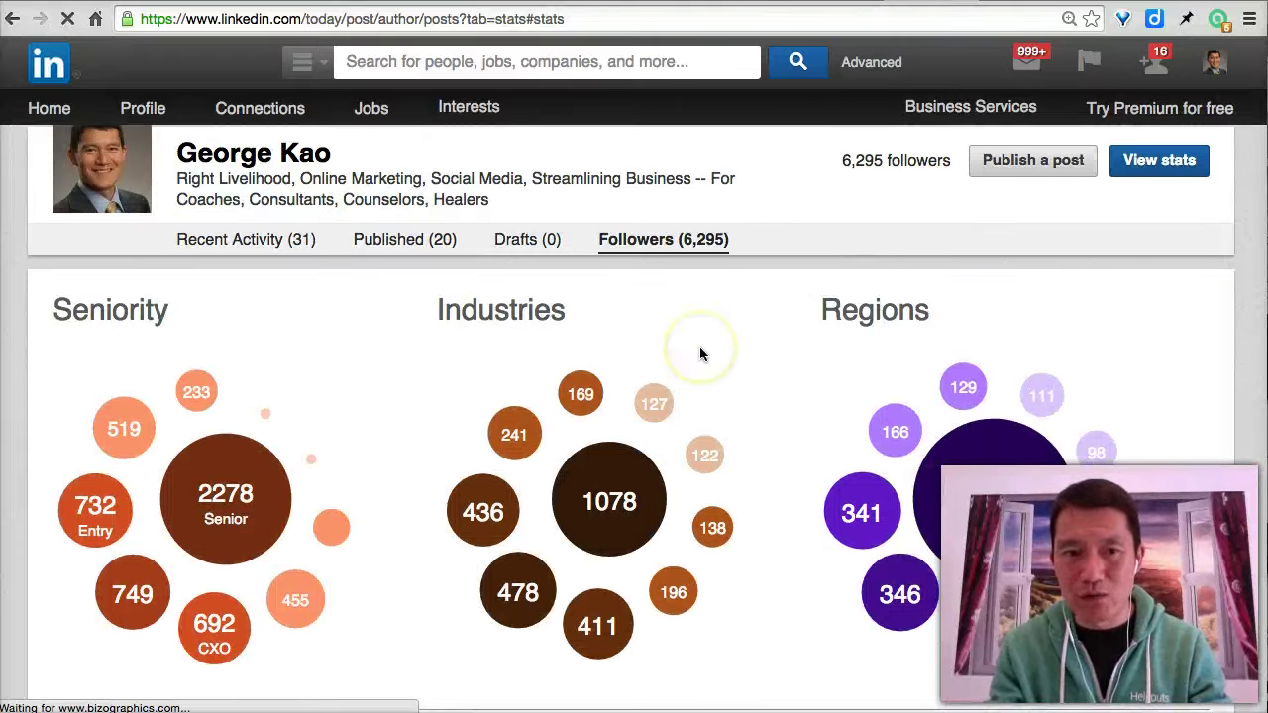
scroll(700, 354, "down", 2)
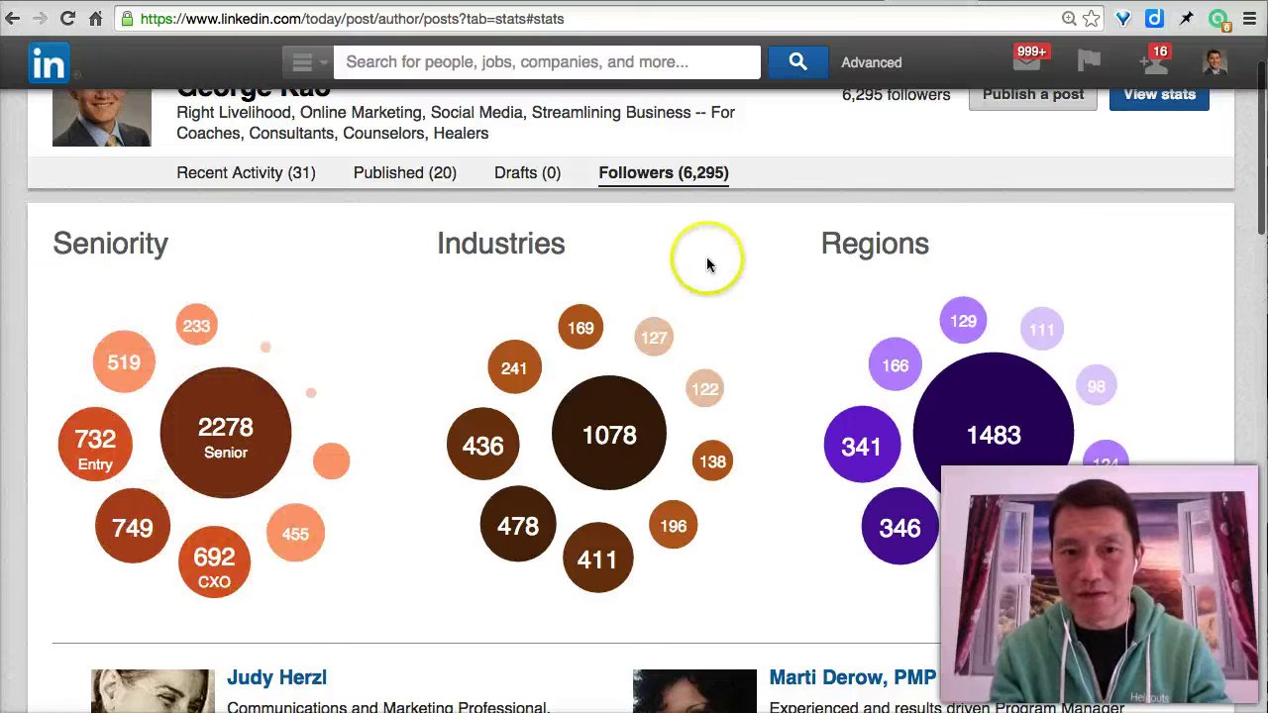
scroll(698, 278, "down", 1)
mouse_move(470, 386)
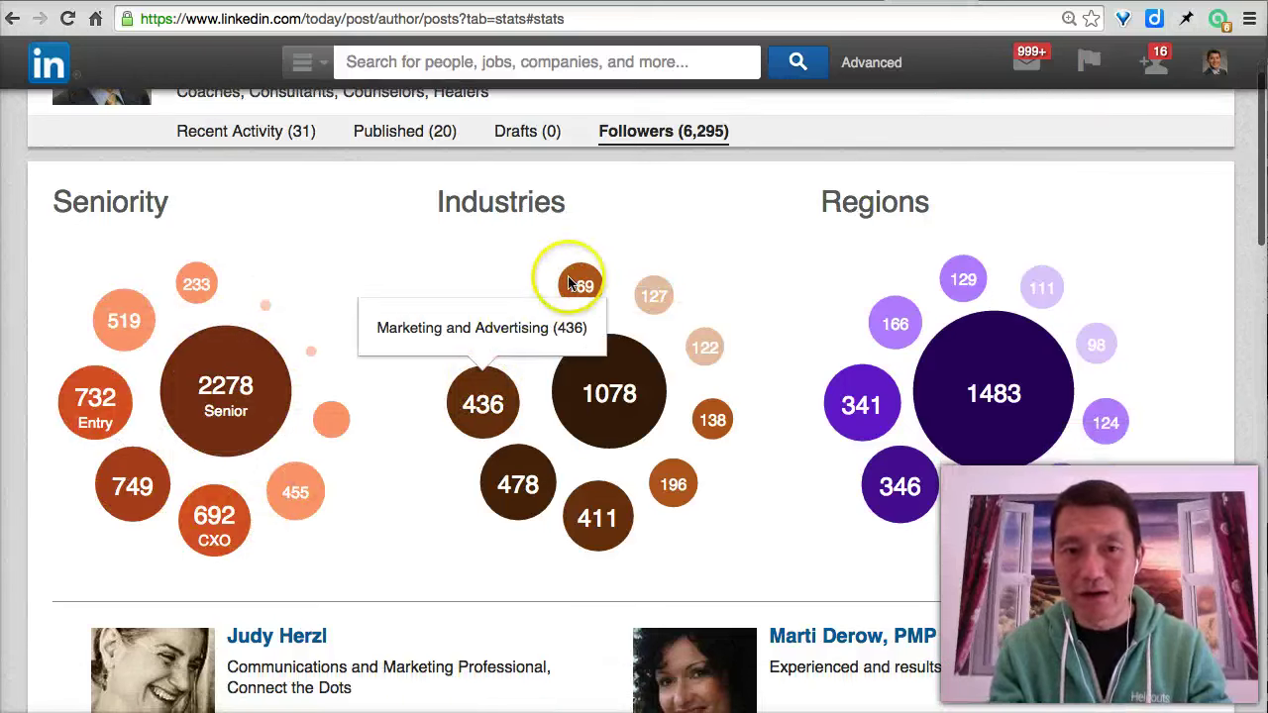
scroll(780, 341, "down", 1)
scroll(779, 341, "down", 1)
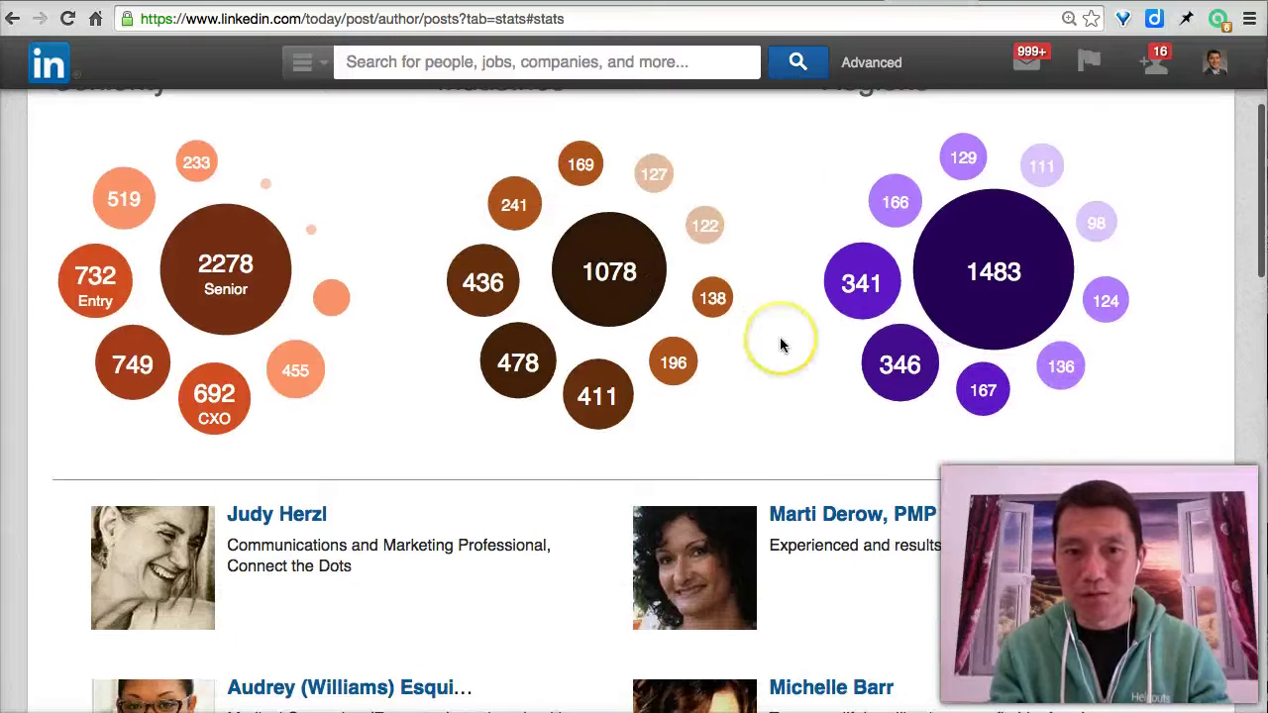
scroll(629, 275, "up", 2)
scroll(627, 282, "down", 2)
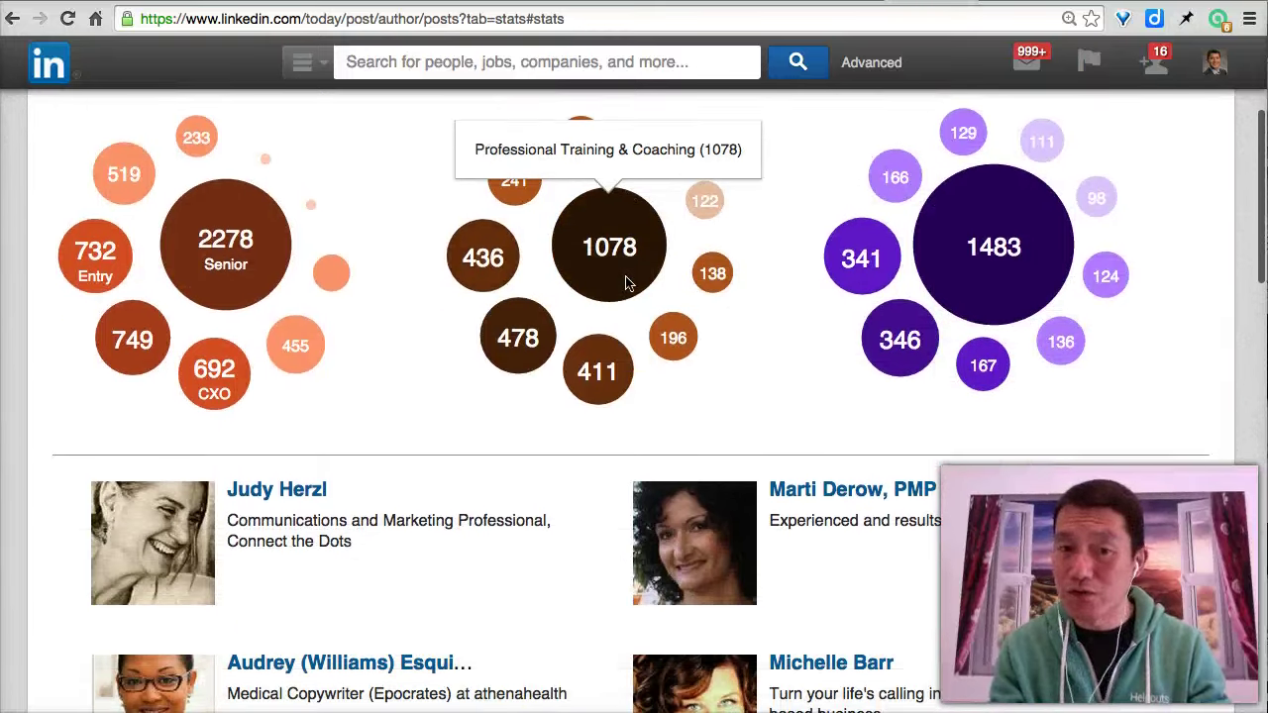
scroll(776, 310, "down", 2)
scroll(585, 359, "down", 4)
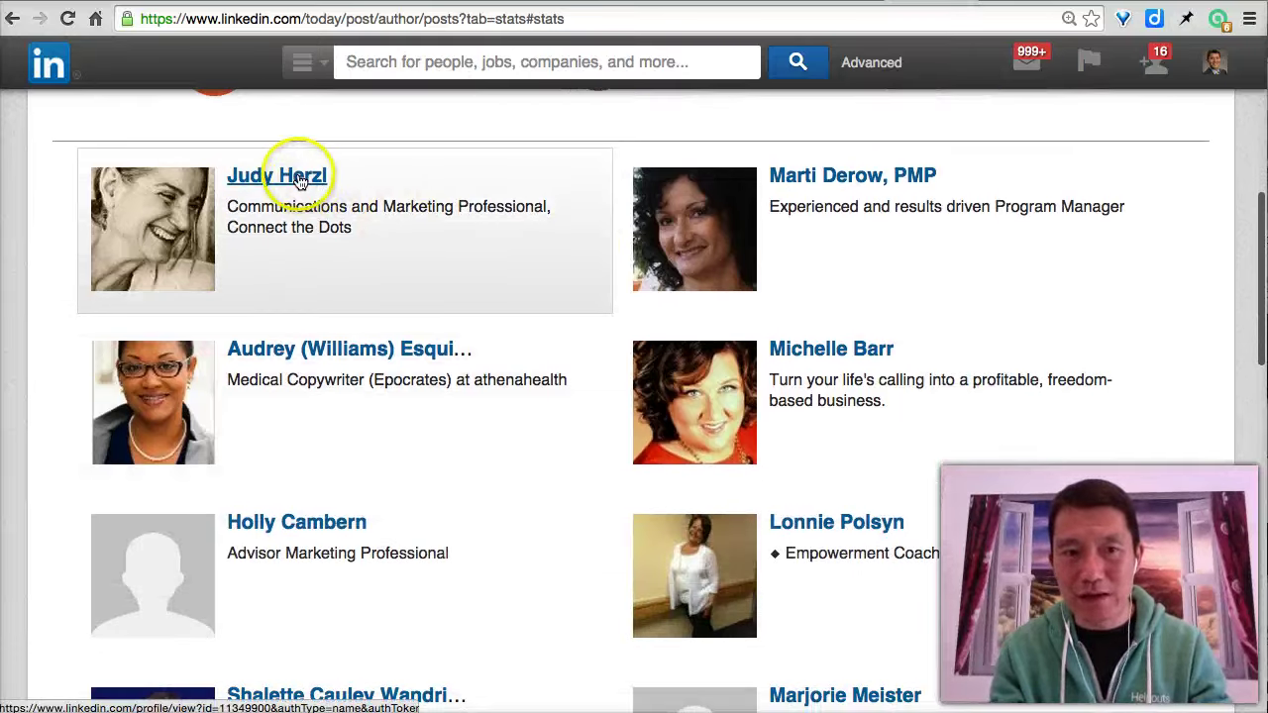
scroll(631, 315, "down", 4)
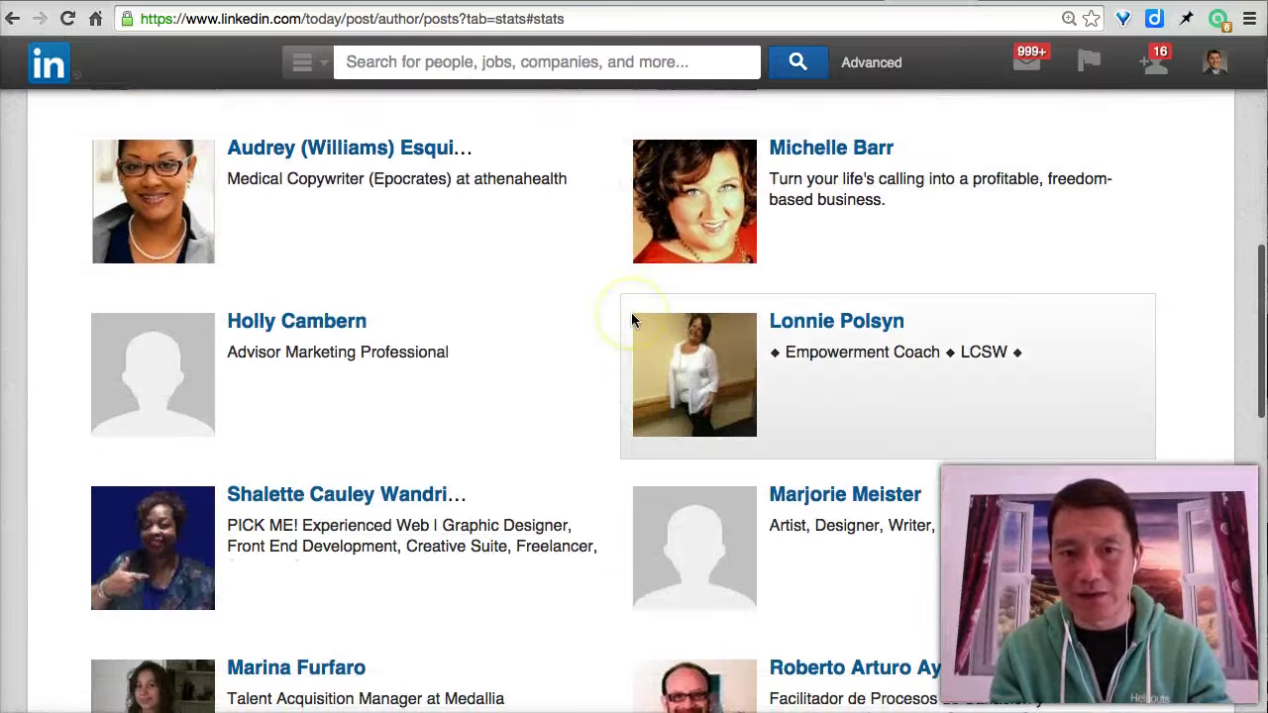
scroll(565, 275, "down", 16)
scroll(566, 275, "up", 20)
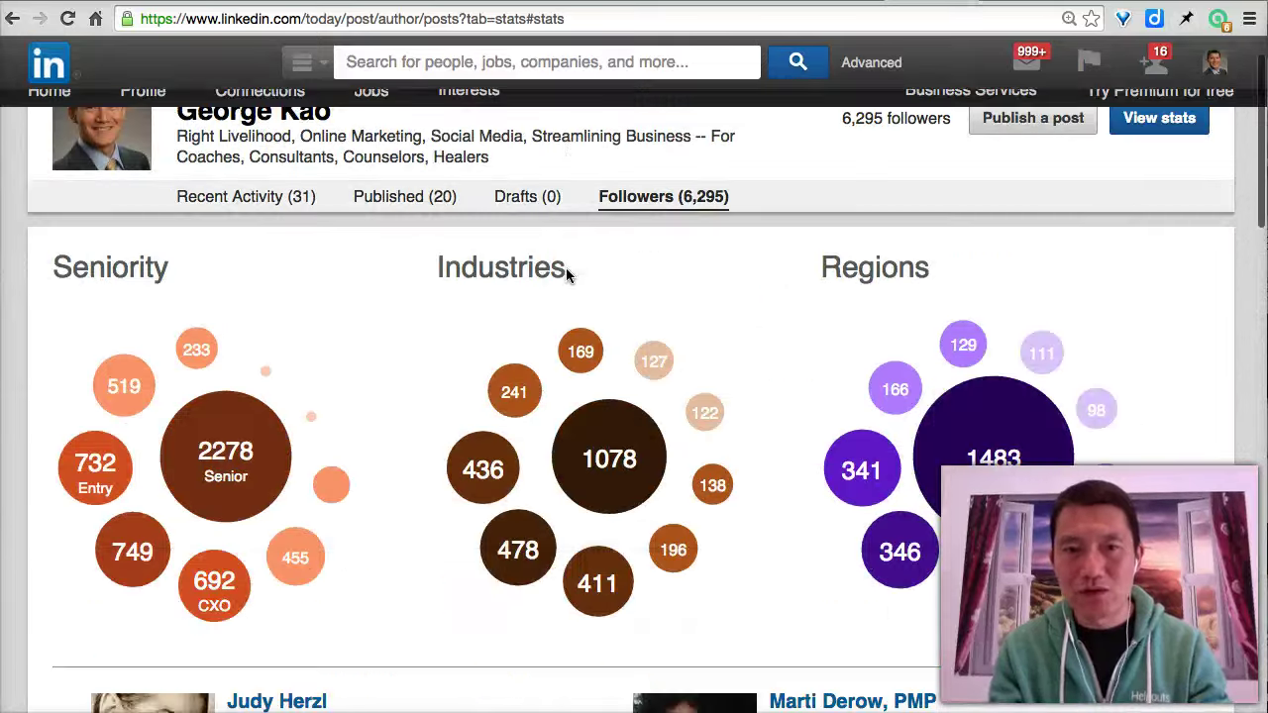
Unsubscribe from a second author's article updates, then open the post 'Being Human is Being Animal'.
left_click(1089, 61)
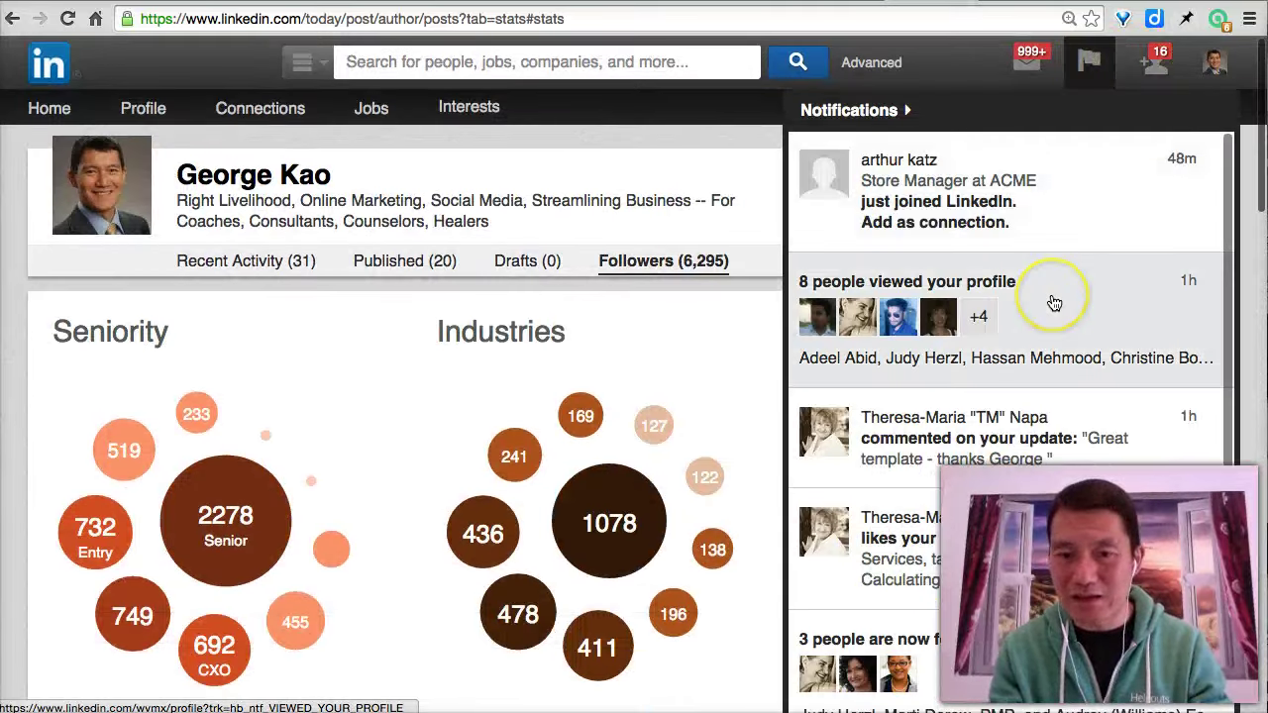
scroll(1052, 299, "down", 5)
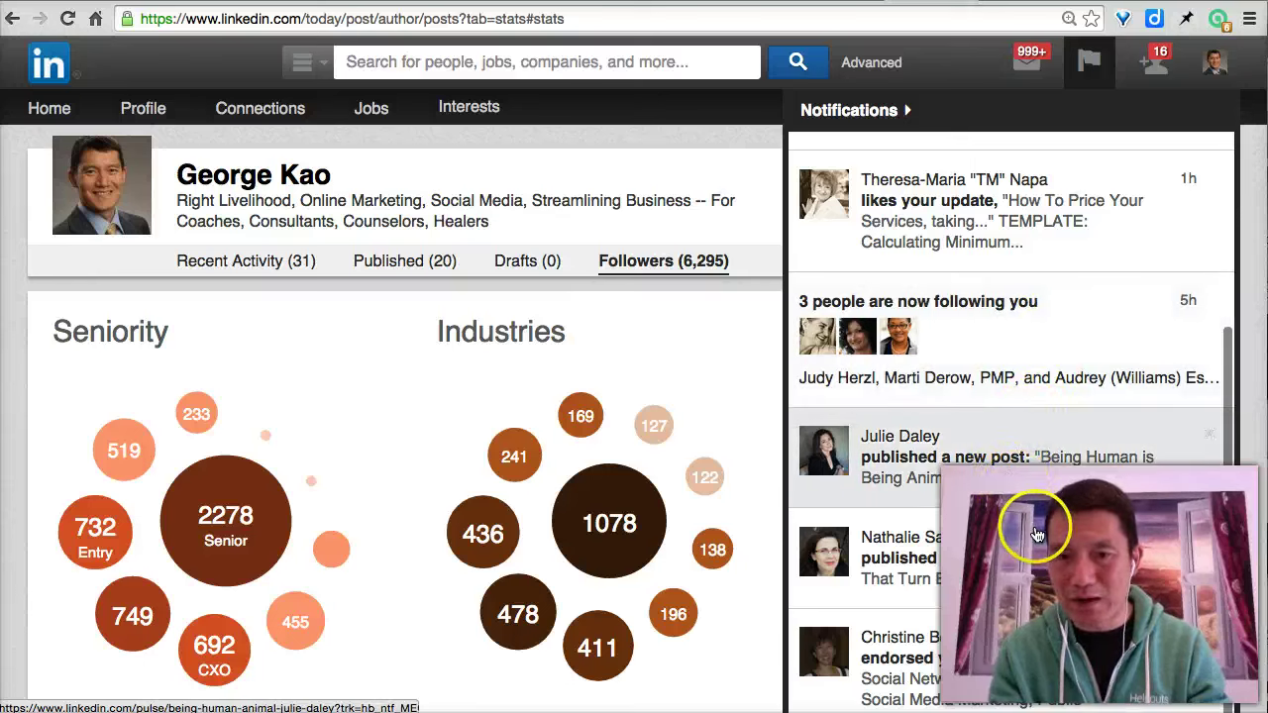
left_click(1207, 541)
left_click(860, 592)
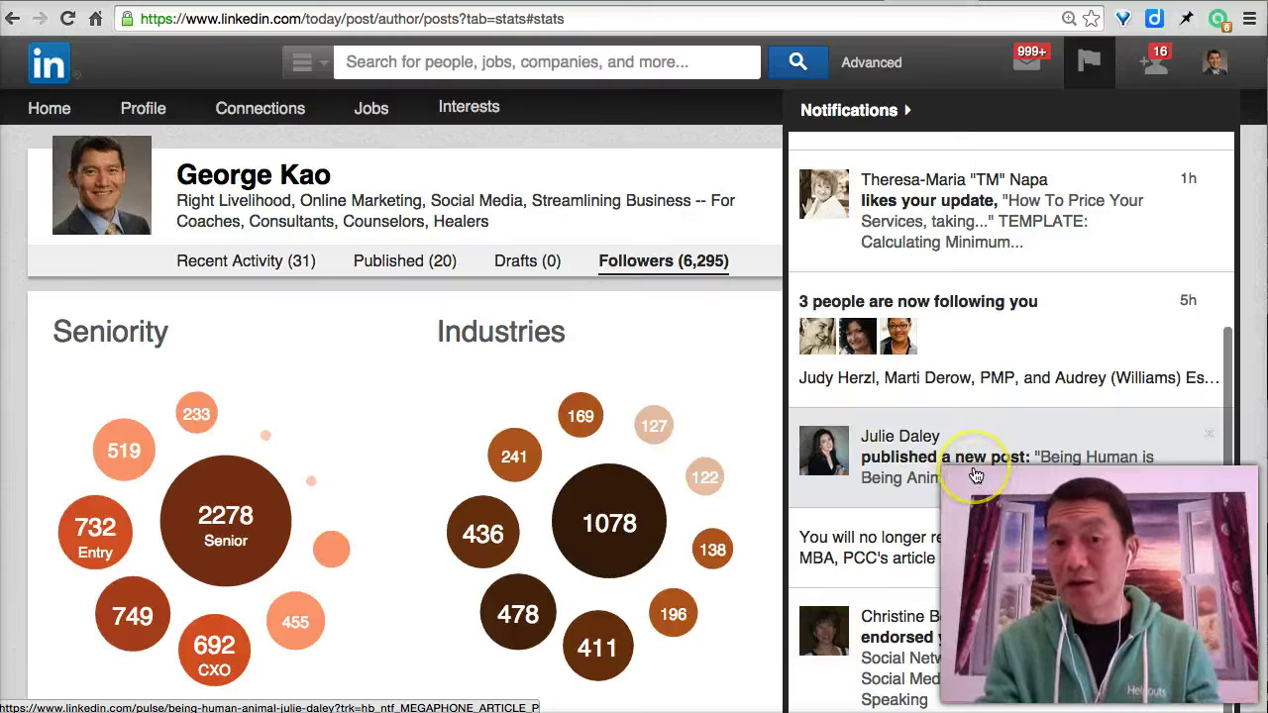
left_click(976, 476)
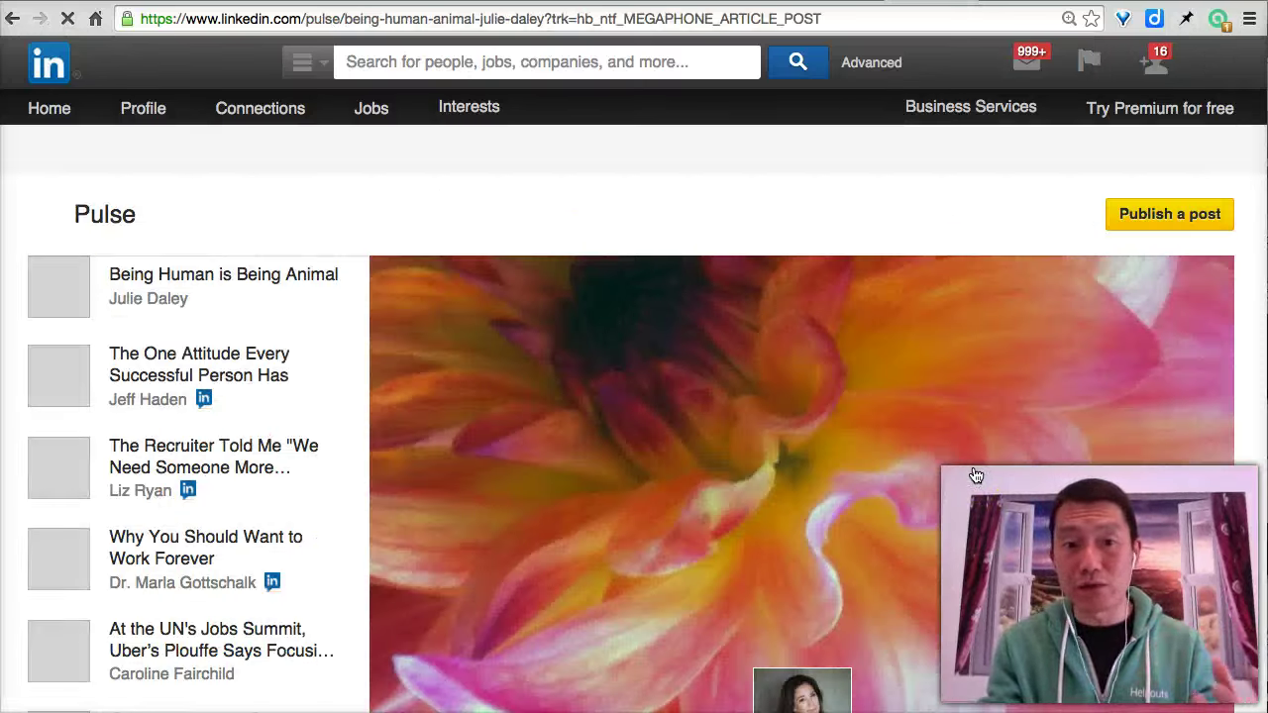
left_click(821, 278)
scroll(821, 281, "down", 3)
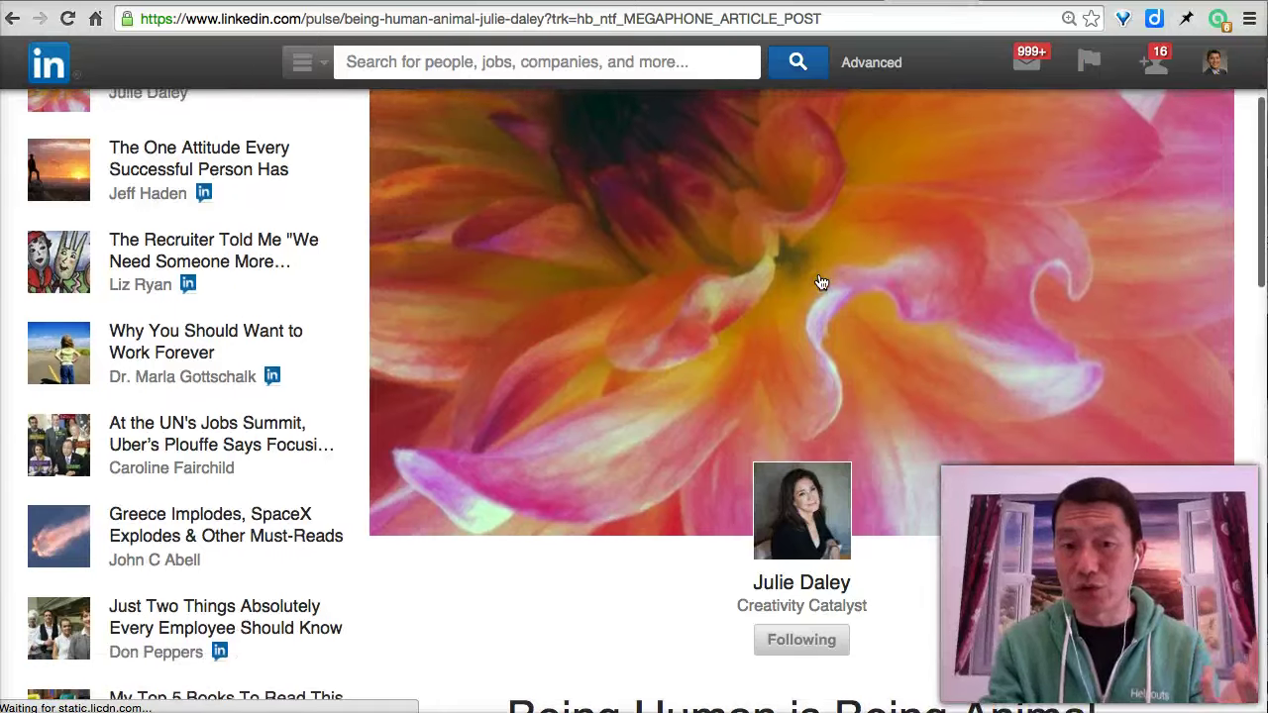
scroll(822, 283, "down", 1)
scroll(821, 283, "up", 4)
left_click(611, 434)
scroll(713, 453, "down", 1)
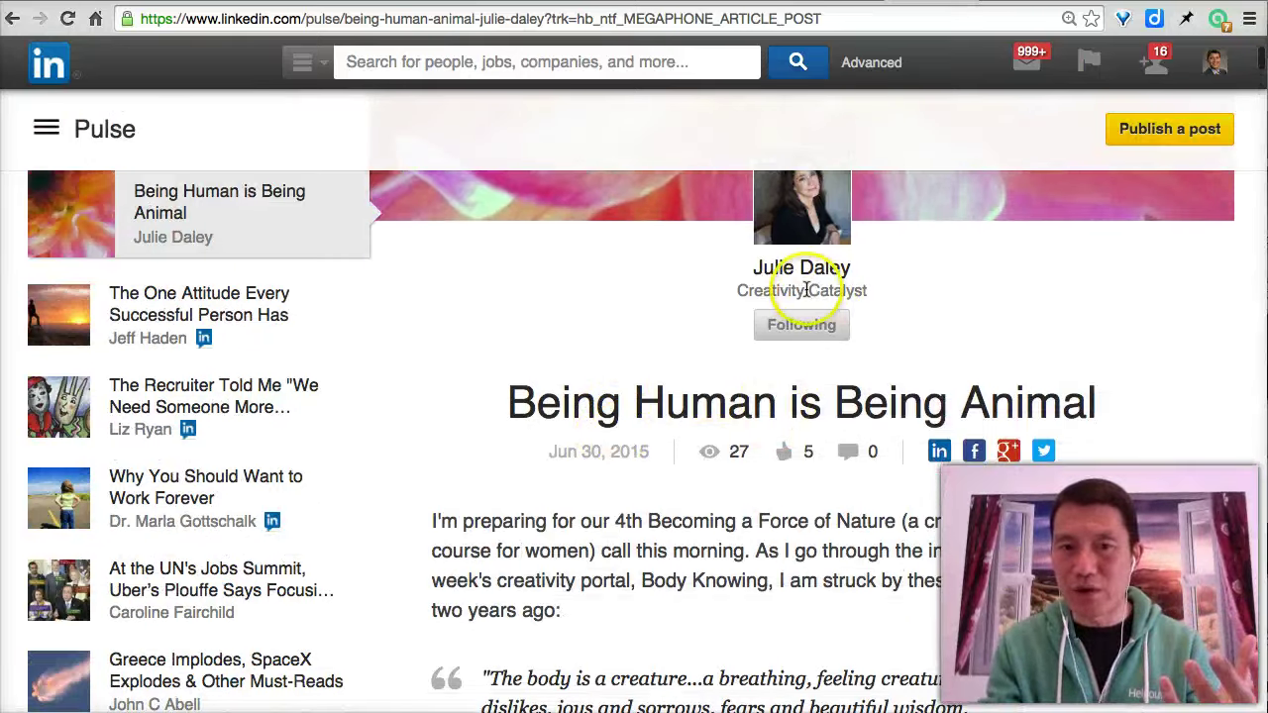
scroll(629, 366, "down", 1)
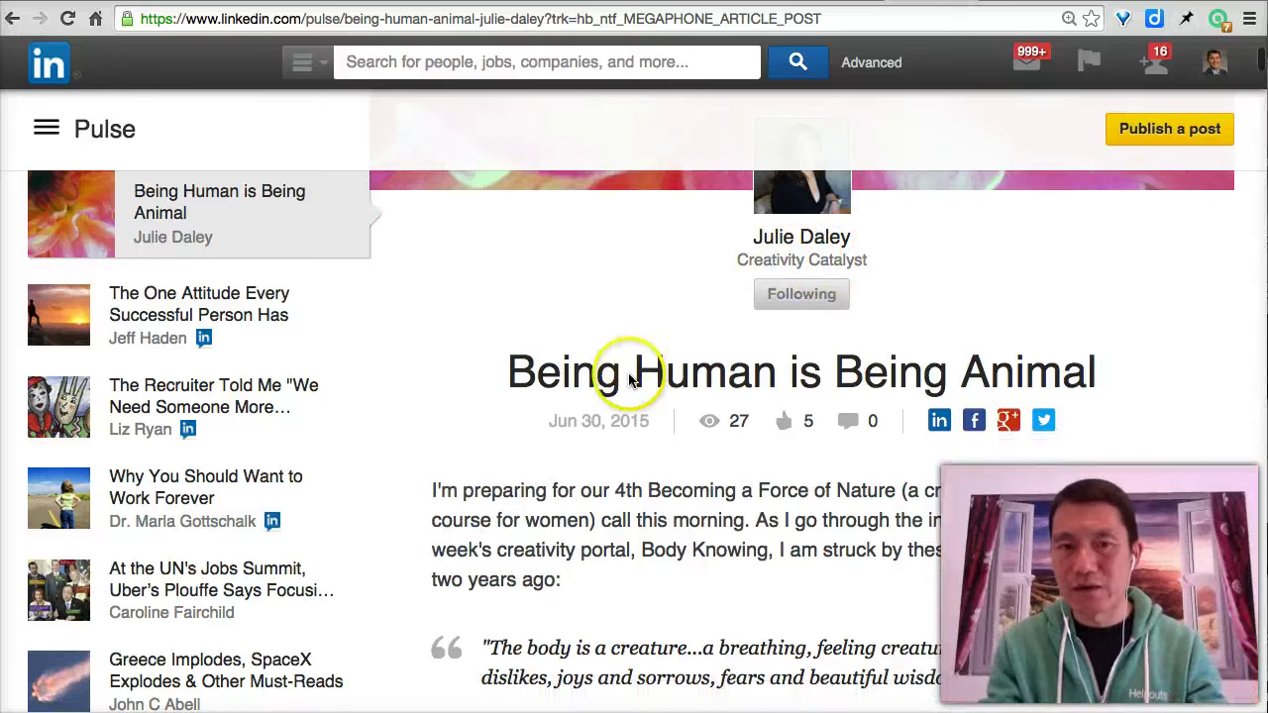
Unsubscribe from a third author's article-update notifications in the notifications list.
left_click(1090, 66)
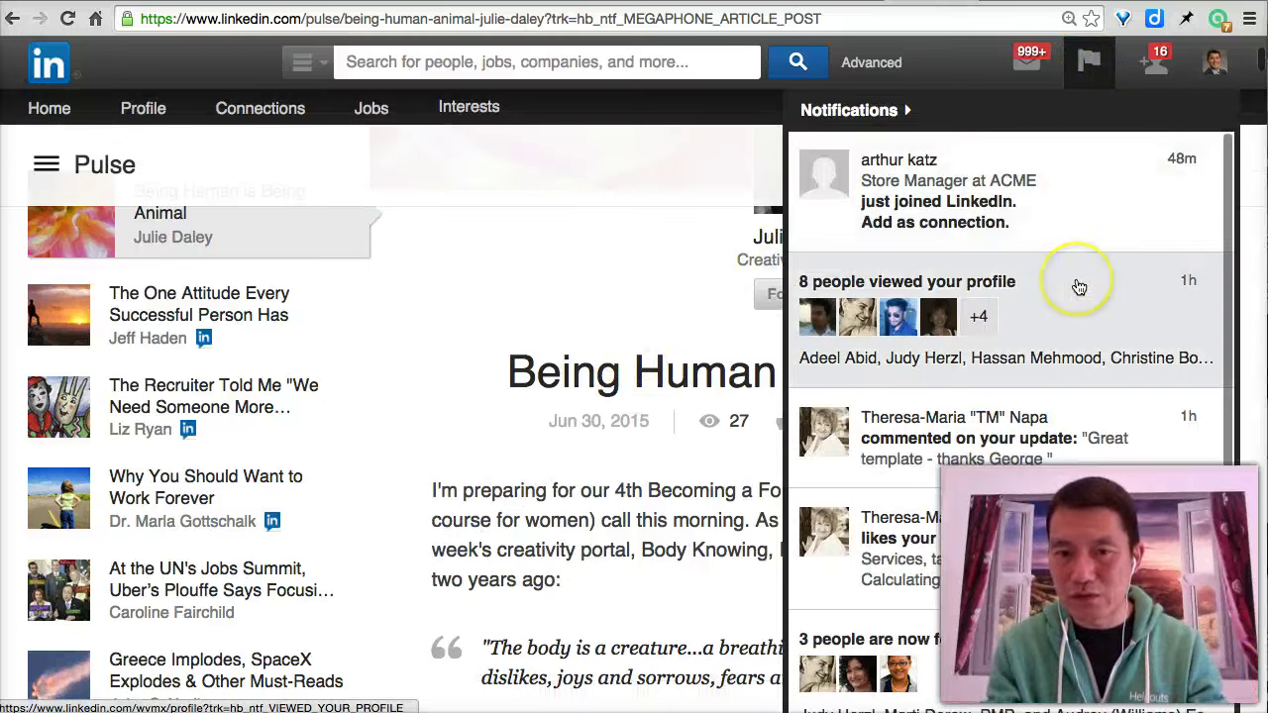
scroll(1077, 257, "down", 6)
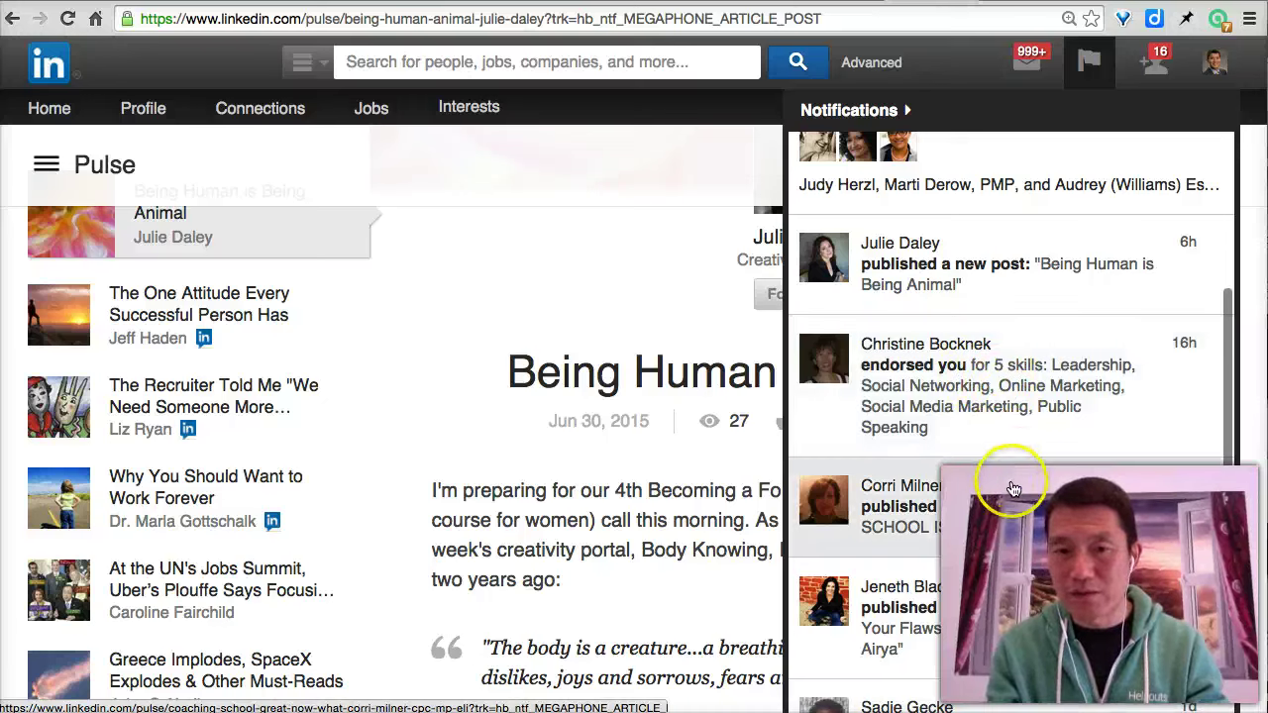
scroll(1014, 496, "down", 3)
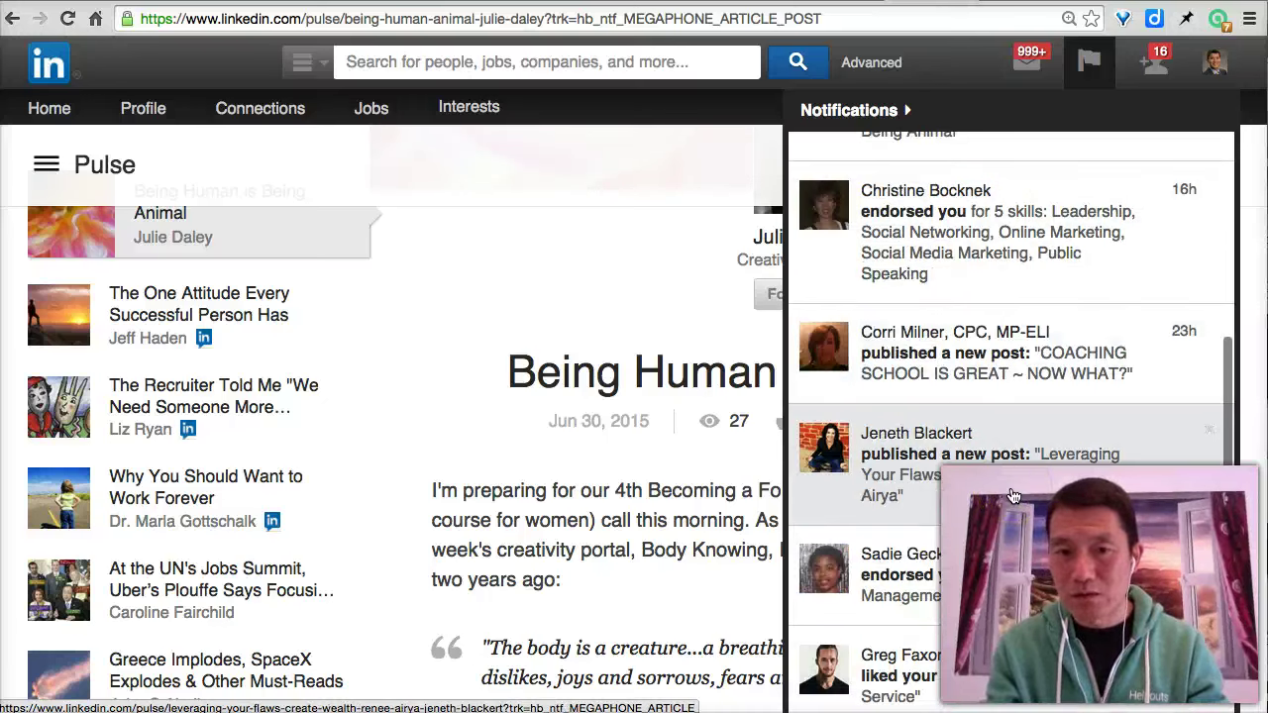
left_click(1211, 433)
left_click(844, 464)
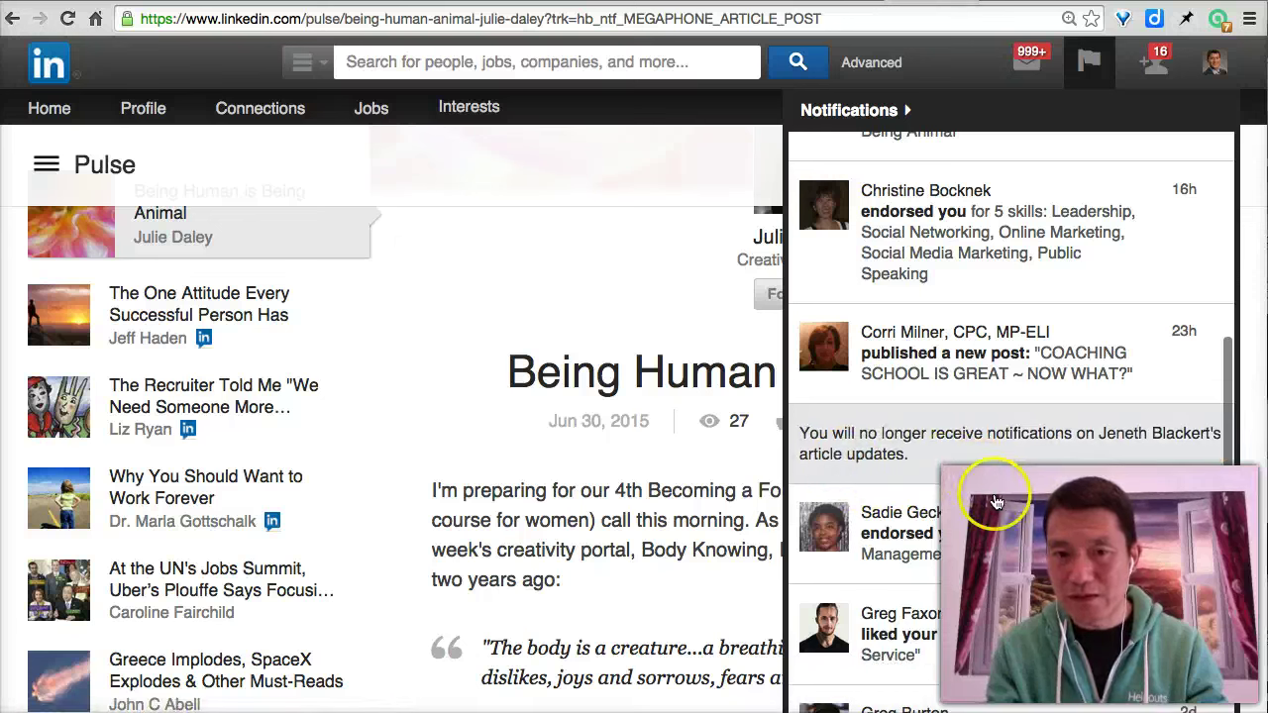
scroll(990, 476, "down", 8)
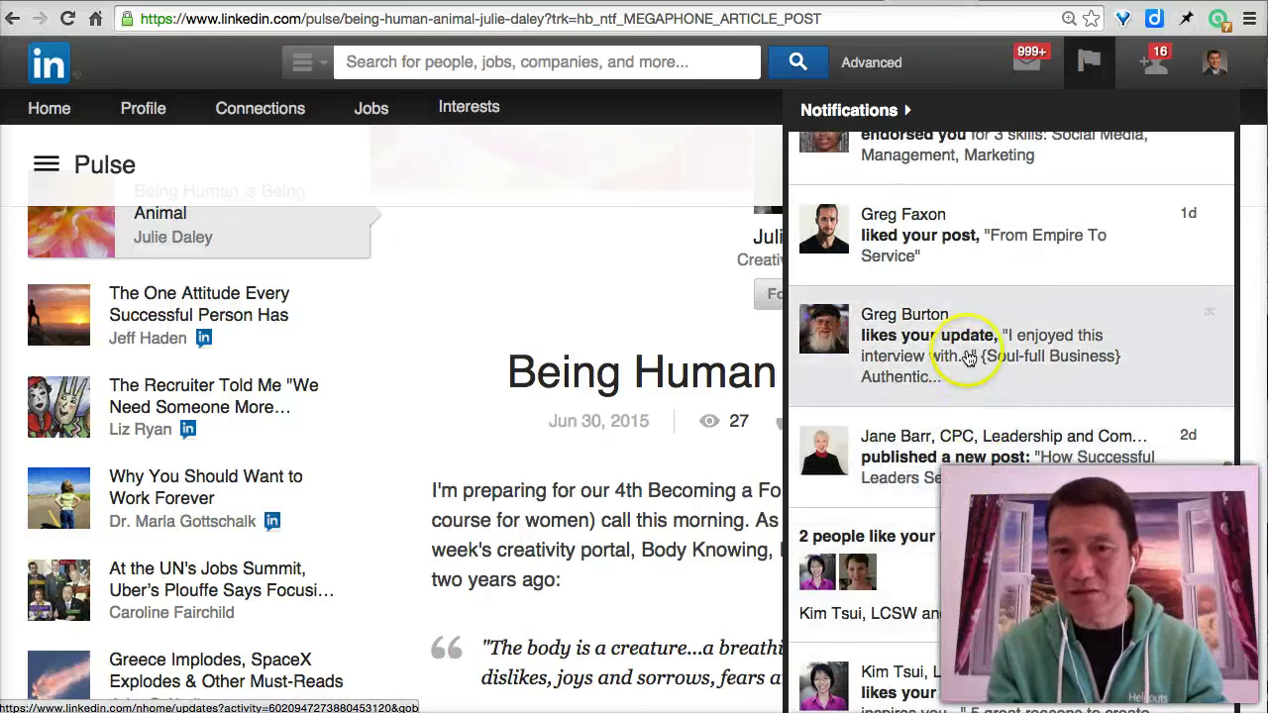